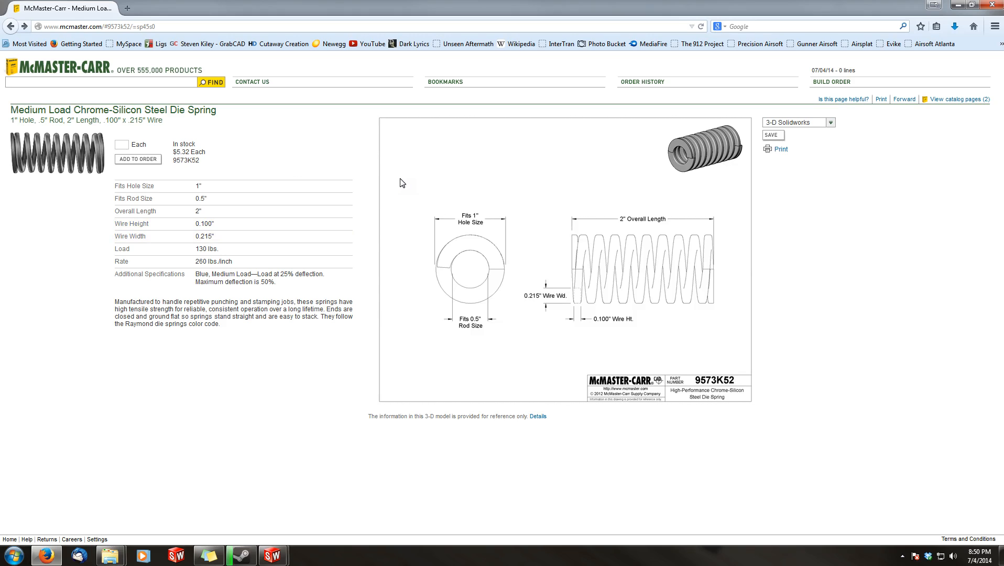
Step: Open the Cap Screws category in the McMaster-Carr catalog and look through its filter options
{"action": "left_click", "coordinate": [72, 72]}
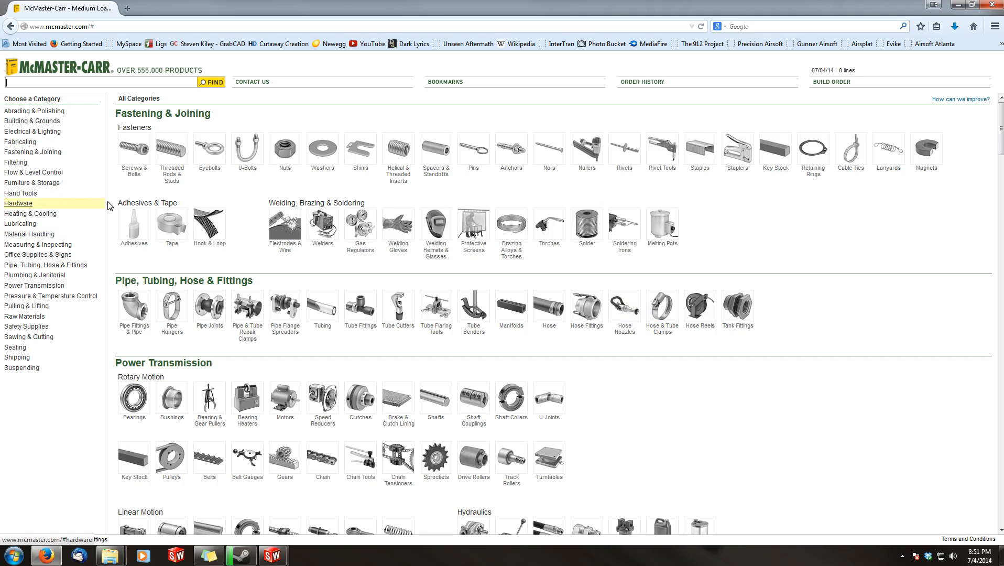
{"action": "left_click", "coordinate": [139, 154]}
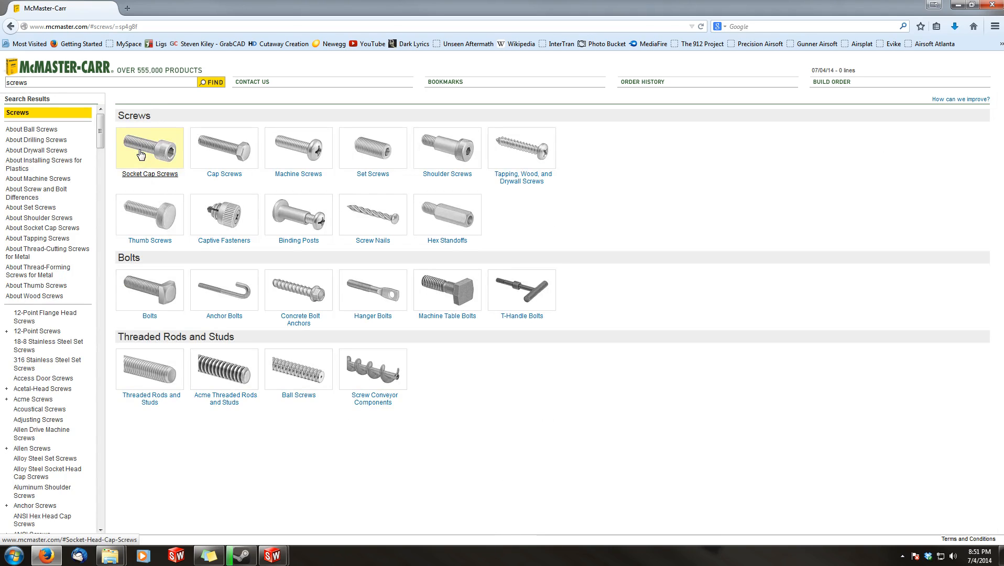
{"action": "left_click", "coordinate": [218, 149]}
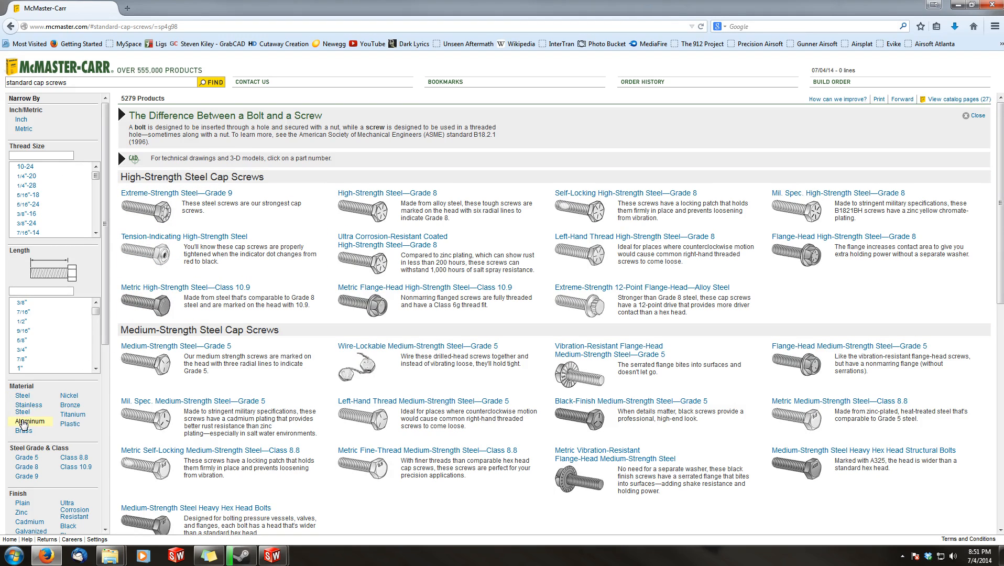
{"action": "scroll", "coordinate": [35, 461], "scroll_direction": "down", "scroll_amount": 2}
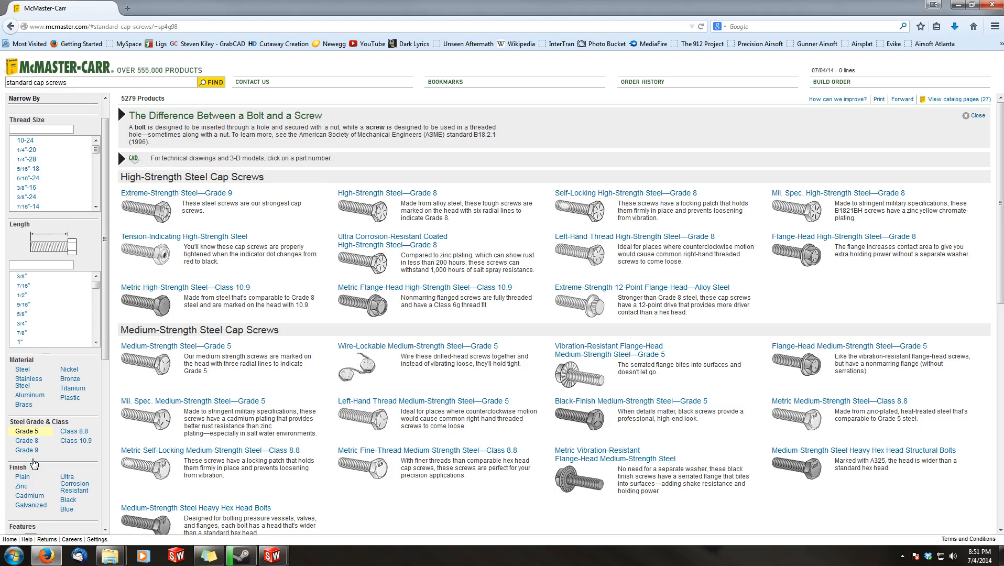
{"action": "scroll", "coordinate": [40, 465], "scroll_direction": "down", "scroll_amount": 4}
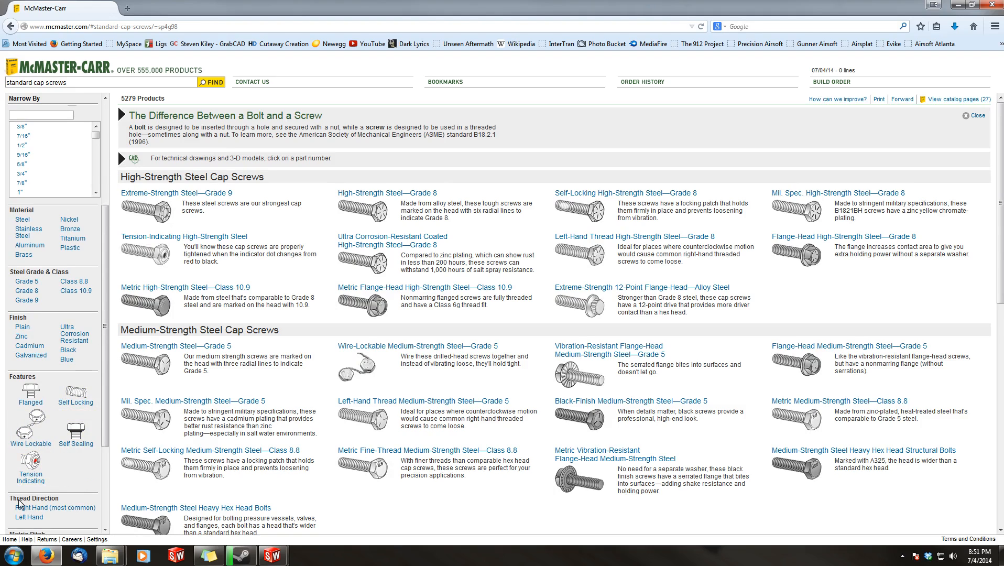
{"action": "scroll", "coordinate": [38, 376], "scroll_direction": "up", "scroll_amount": 4}
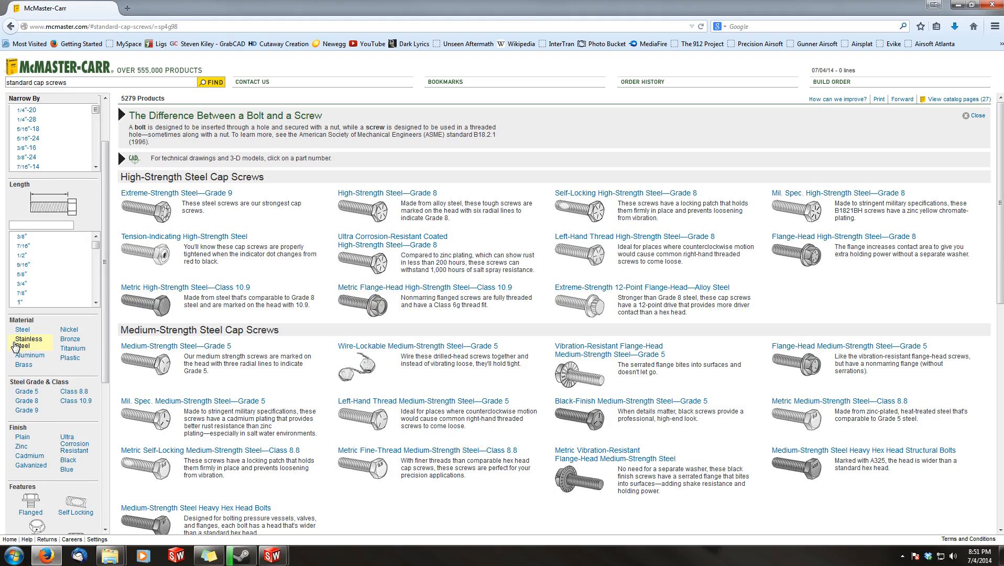
{"action": "scroll", "coordinate": [15, 347], "scroll_direction": "down", "scroll_amount": 4}
{"action": "scroll", "coordinate": [15, 347], "scroll_direction": "down", "scroll_amount": 3}
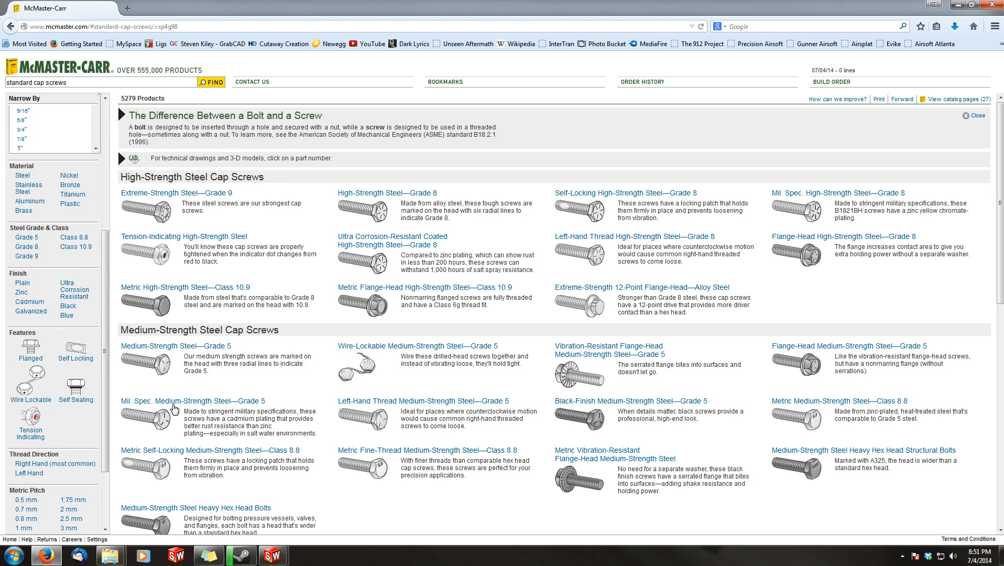
Step: Open the product detail of Mil. Spec. Medium-Strength Grade 5 cap screw 99894A105 and check its available CAD file formats
{"action": "left_click", "coordinate": [230, 403]}
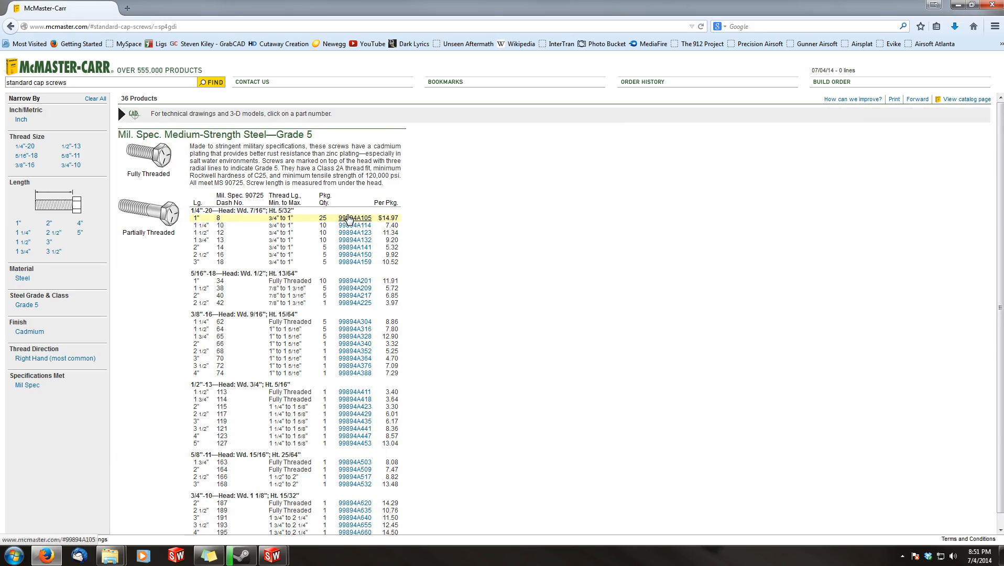
{"action": "left_click", "coordinate": [350, 219]}
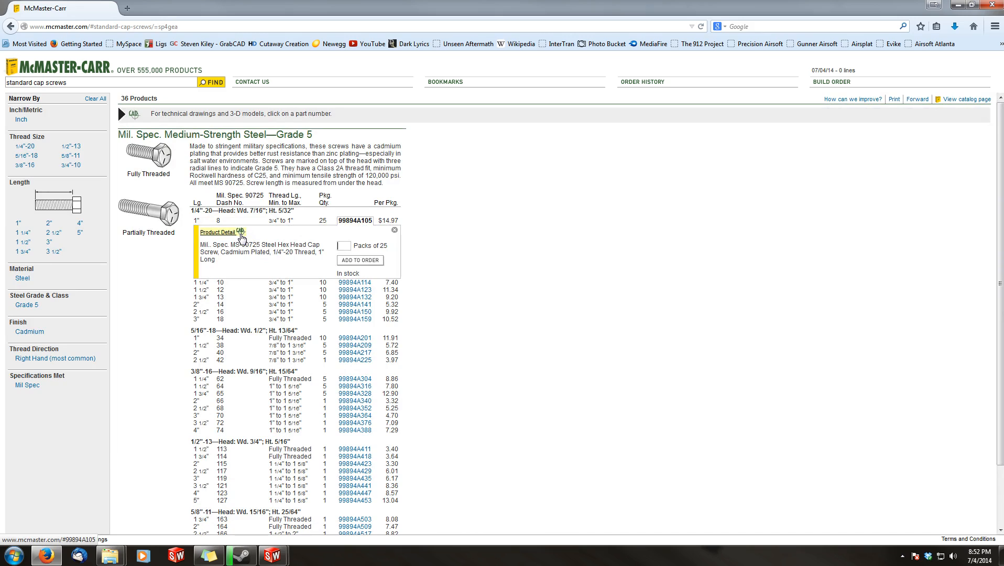
{"action": "left_click", "coordinate": [209, 234]}
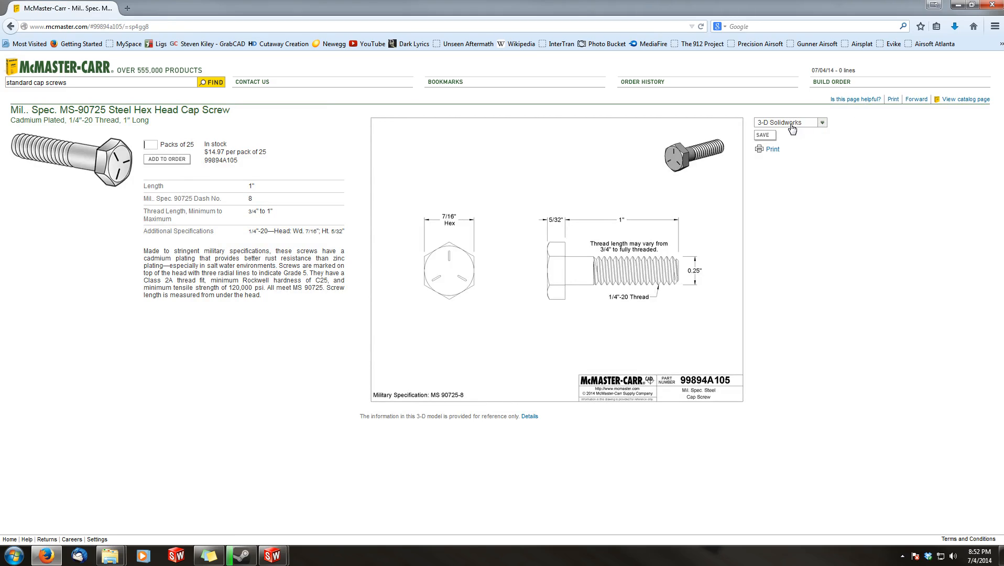
{"action": "left_click", "coordinate": [823, 123]}
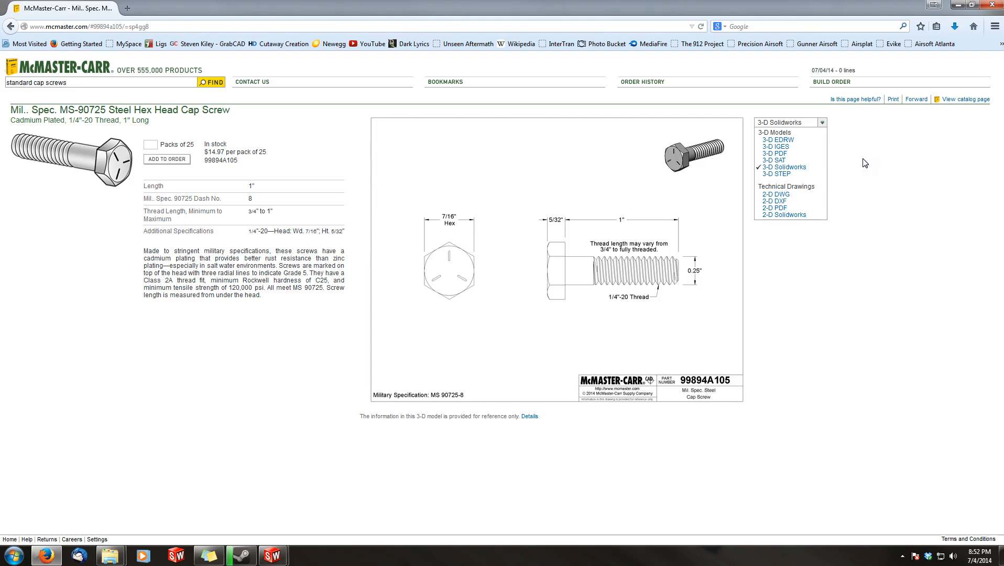
{"action": "left_click", "coordinate": [823, 123]}
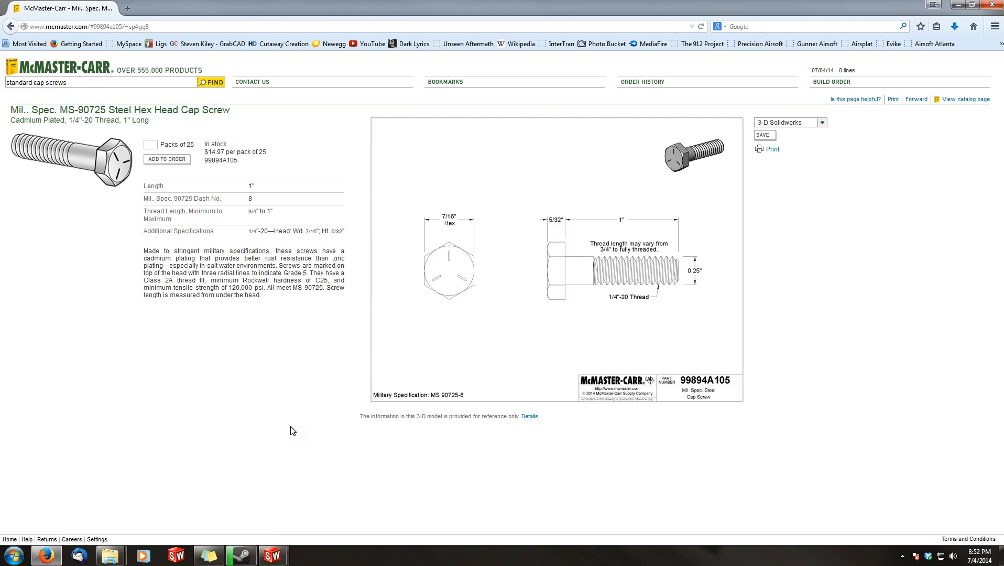
Step: Switch to SolidWorks and show Axis1 running through the center of the spring part 9573K520
{"action": "left_click", "coordinate": [958, 6]}
{"action": "mouse_move", "coordinate": [781, 388]}
{"action": "middle_mouse_down"}
{"action": "mouse_move", "coordinate": [745, 381]}
{"action": "mouse_move", "coordinate": [786, 388]}
{"action": "mouse_move", "coordinate": [851, 318]}
{"action": "mouse_move", "coordinate": [814, 406]}
{"action": "mouse_move", "coordinate": [766, 384]}
{"action": "middle_mouse_up"}
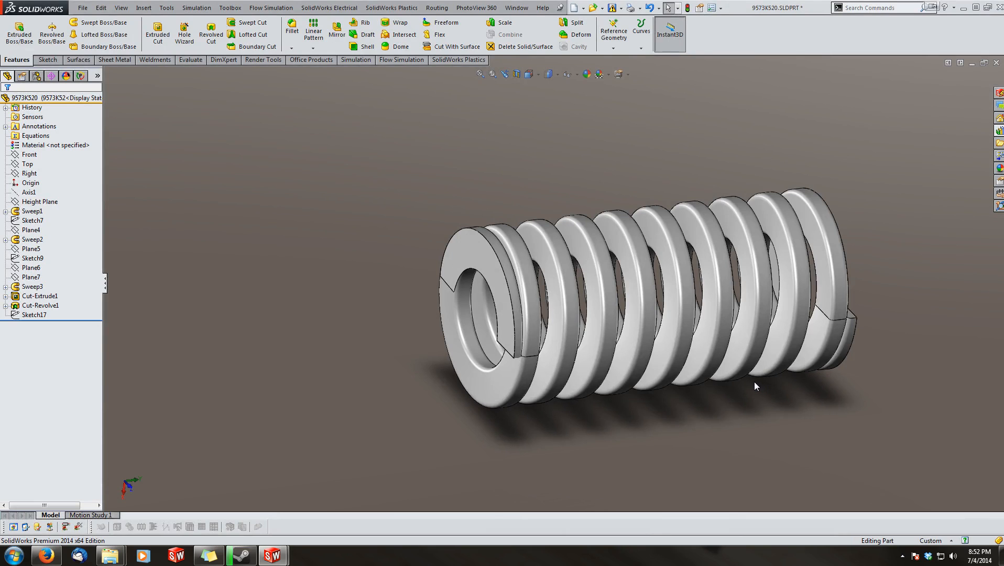
{"action": "key", "text": "space"}
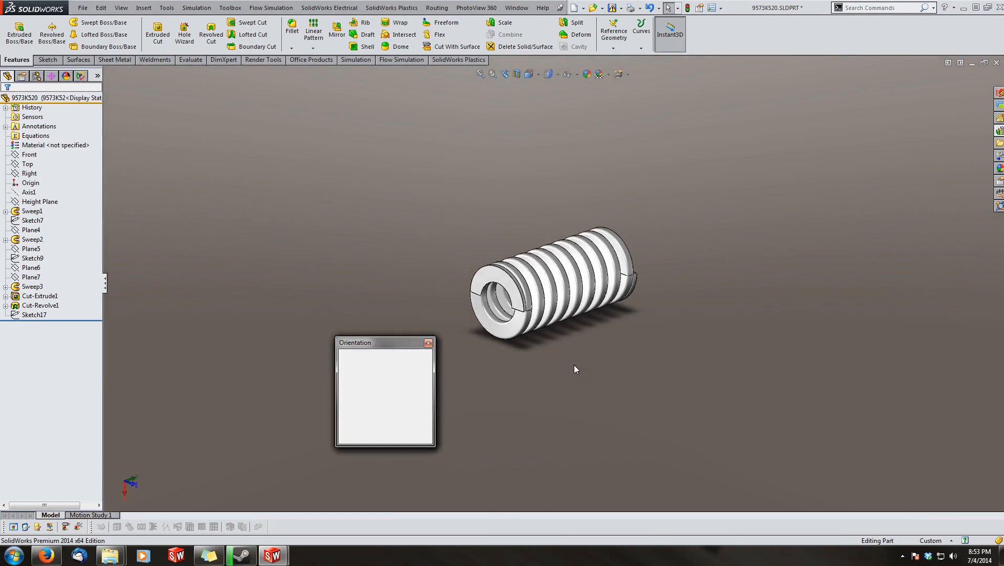
{"action": "left_click", "coordinate": [543, 248]}
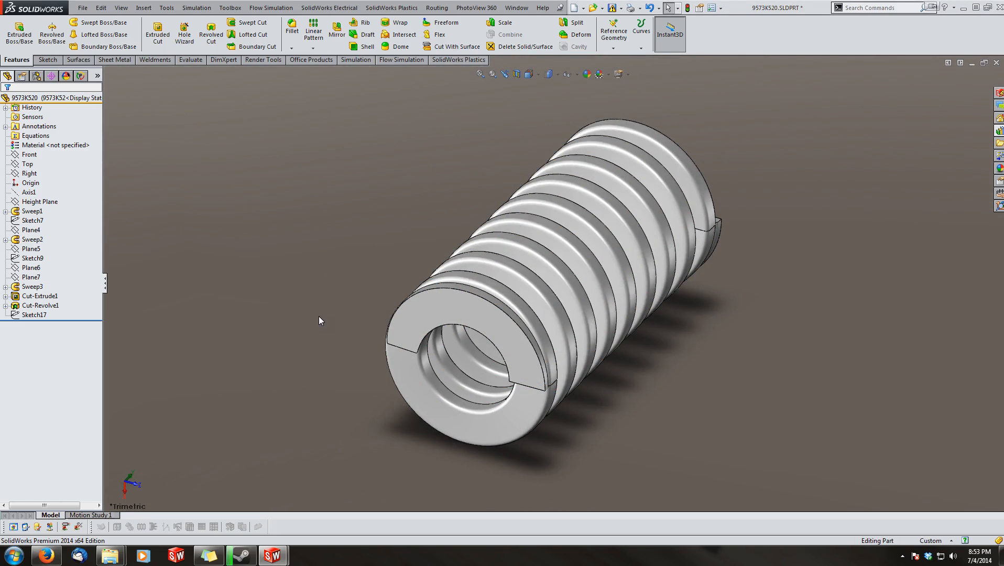
{"action": "left_click", "coordinate": [32, 239]}
{"action": "left_click", "coordinate": [30, 193]}
{"action": "right_click", "coordinate": [29, 194]}
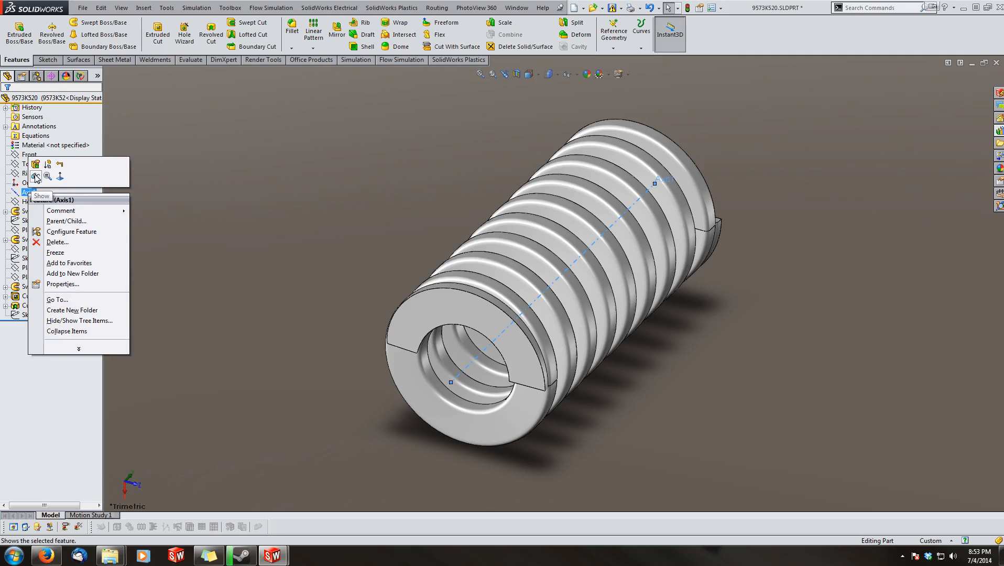
{"action": "left_click", "coordinate": [36, 178]}
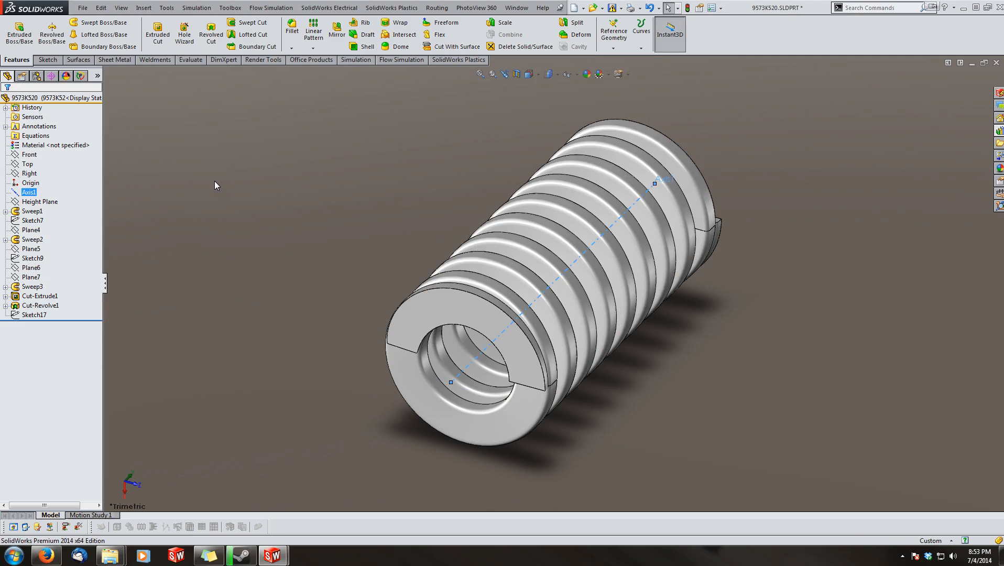
{"action": "left_click", "coordinate": [266, 204]}
Step: Switch to the open Spring Block part and orient it to the trimetric view
{"action": "left_click", "coordinate": [83, 8]}
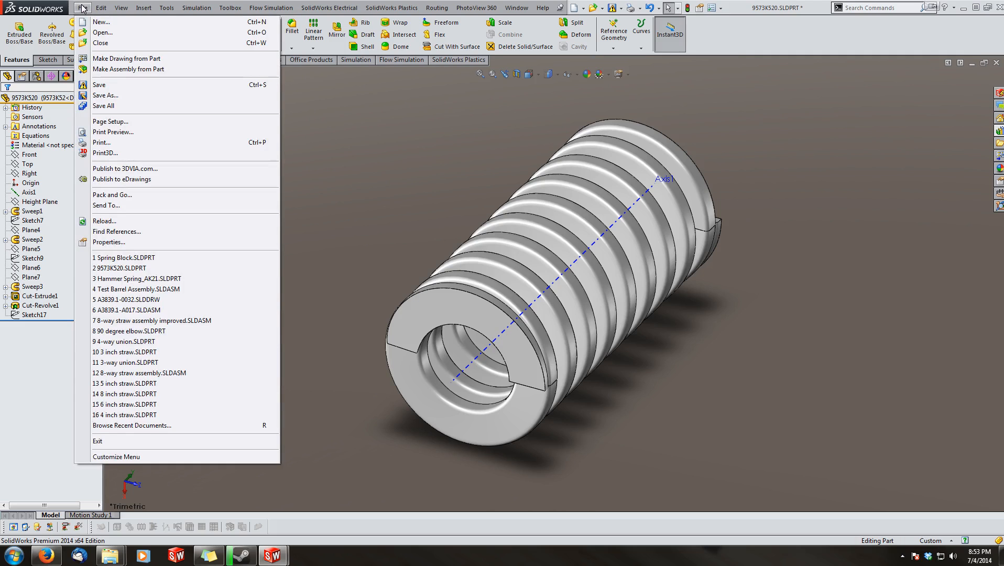
{"action": "left_click", "coordinate": [501, 158]}
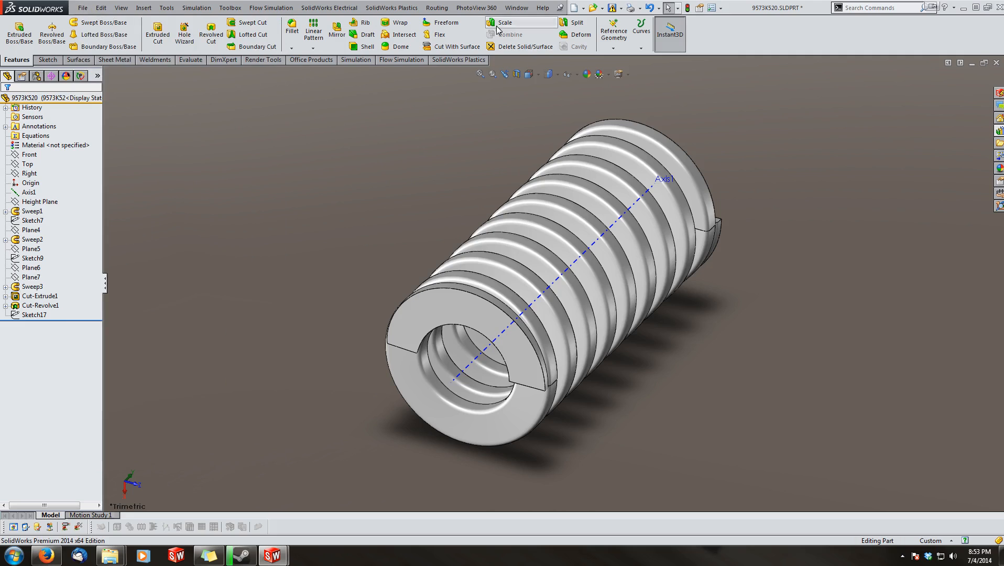
{"action": "left_click", "coordinate": [516, 8]}
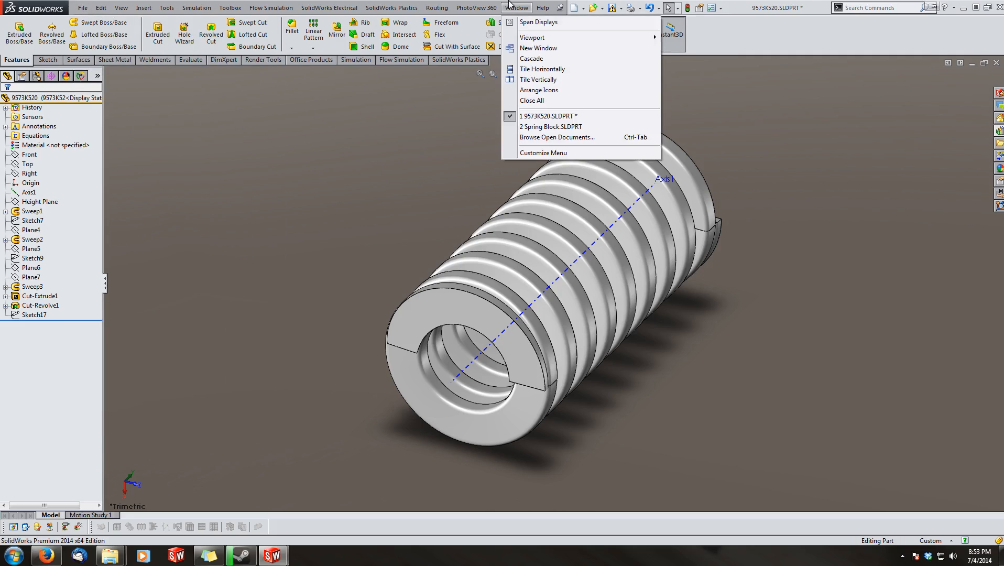
{"action": "left_click", "coordinate": [538, 127]}
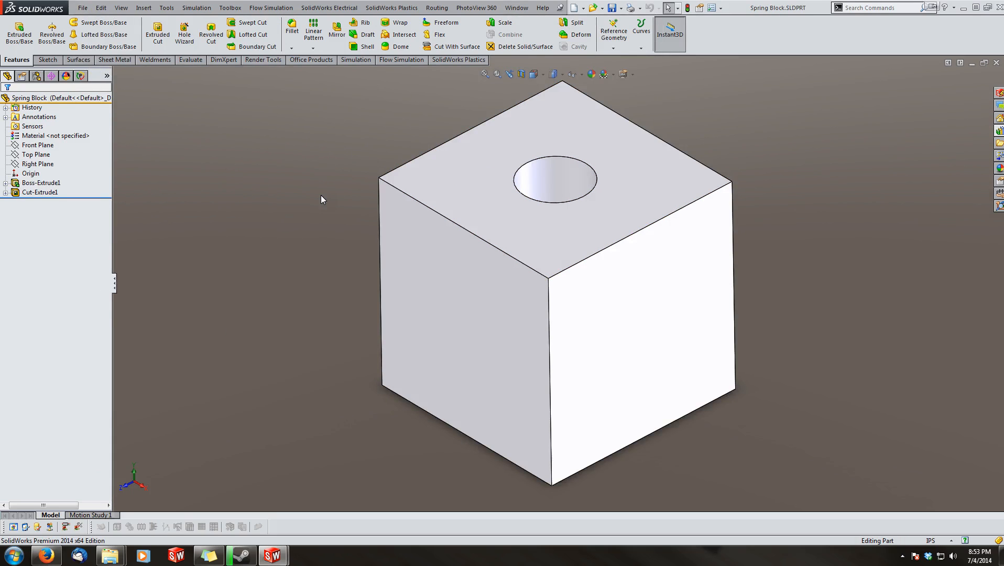
{"action": "middle_click_drag", "start_coordinate": [325, 177], "coordinate": [325, 212]}
{"action": "key", "text": "space"}
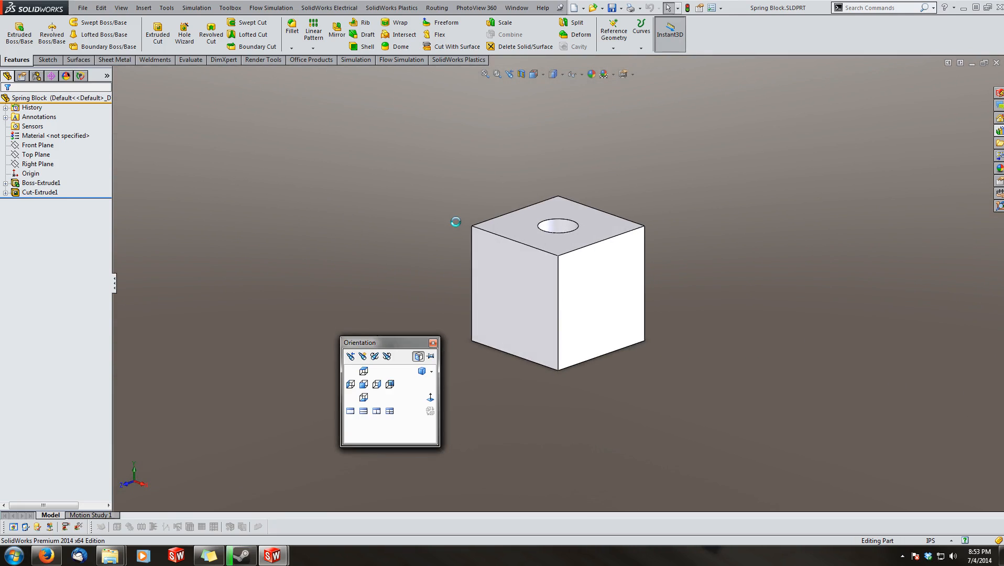
{"action": "left_click", "coordinate": [515, 256]}
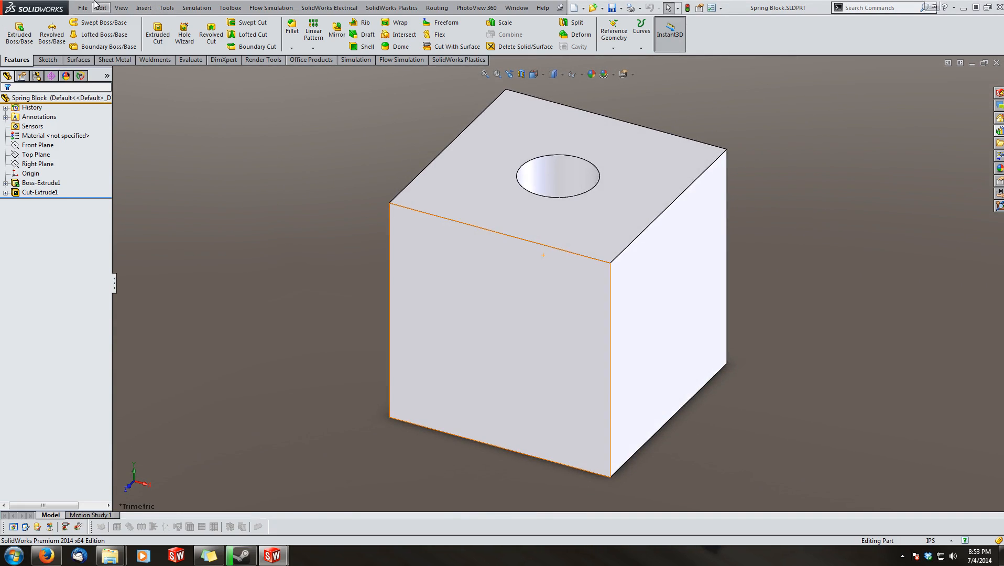
Step: Make an assembly from the Spring Block part using the ANSI Inch Assembly template and place the block at the origin
{"action": "left_click", "coordinate": [85, 7]}
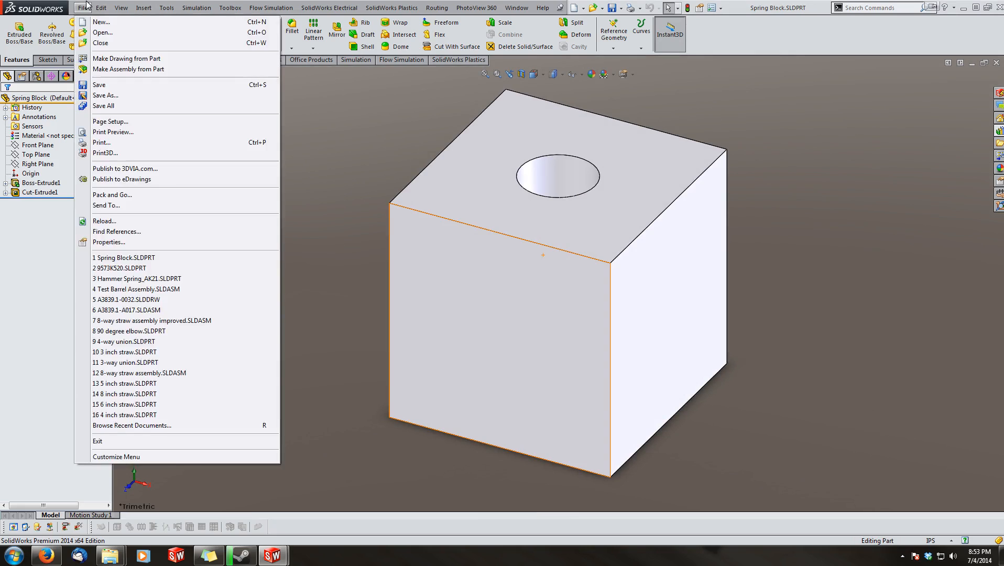
{"action": "left_click", "coordinate": [121, 70]}
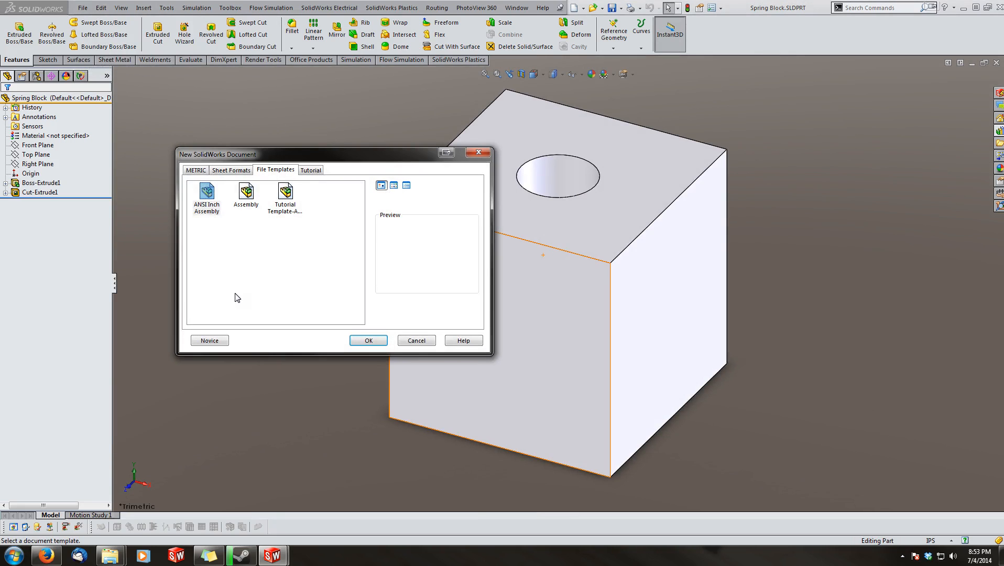
{"action": "left_click", "coordinate": [367, 340]}
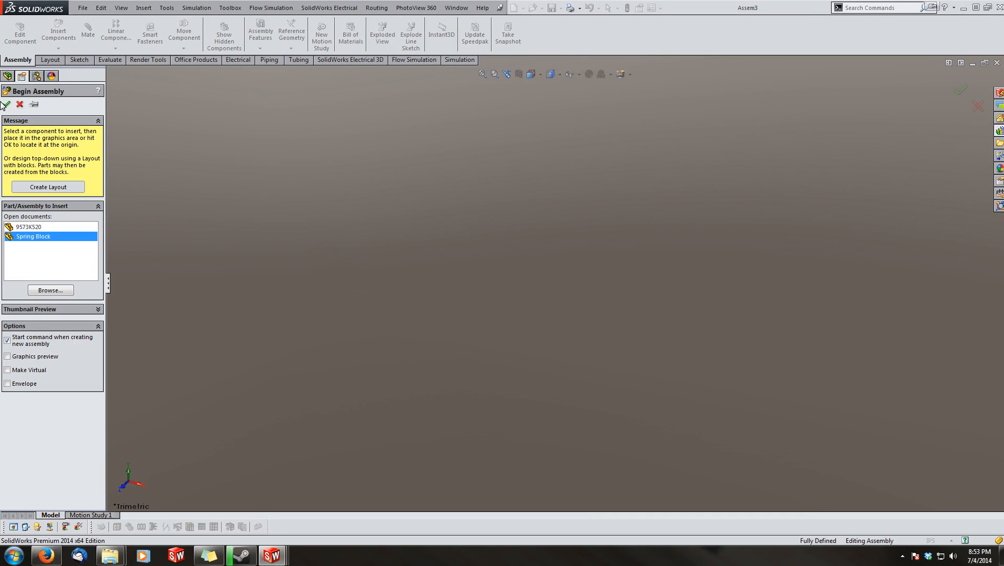
{"action": "left_click", "coordinate": [6, 106]}
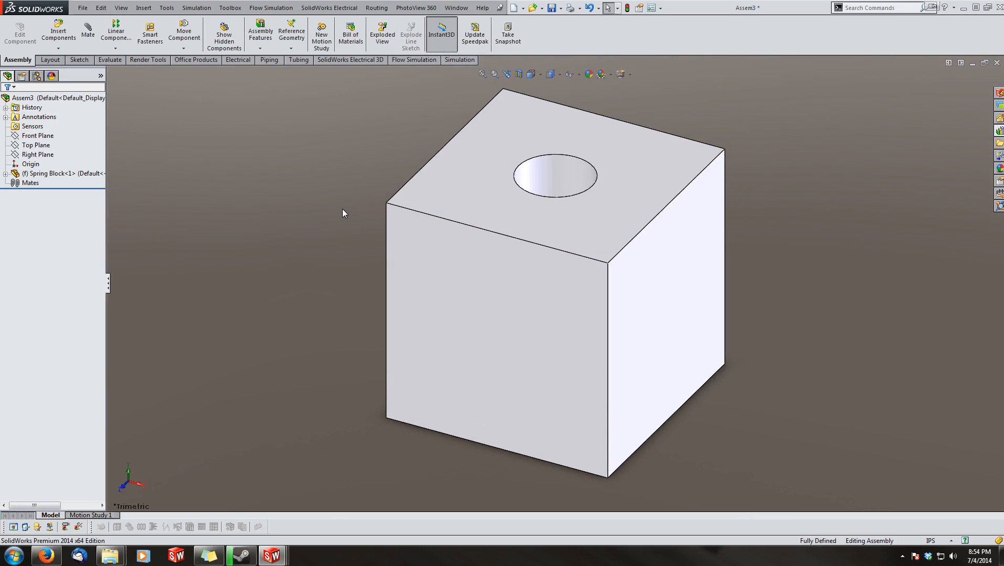
Step: Insert the spring part 9573K520 into the assembly, placing it above the block
{"action": "left_click", "coordinate": [66, 33]}
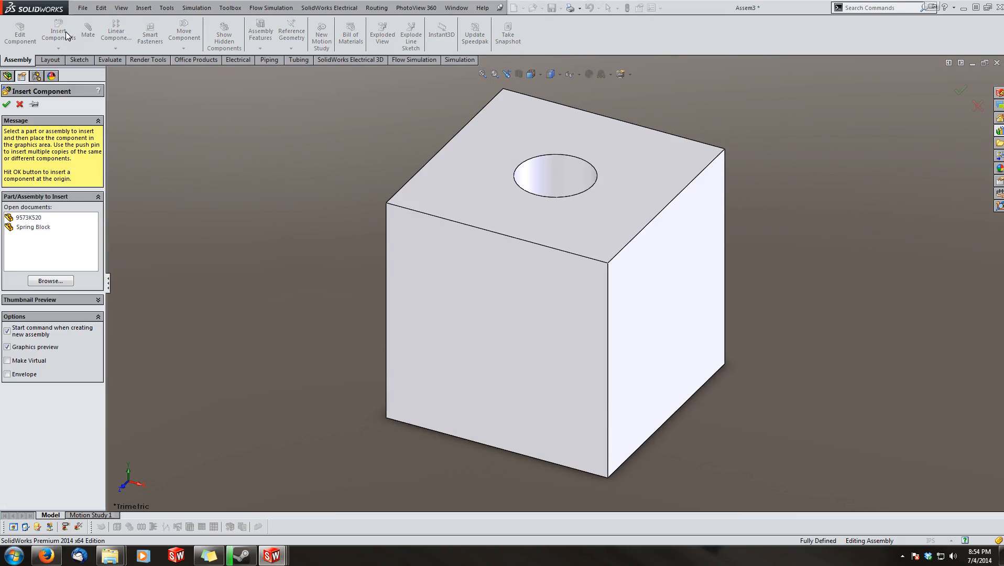
{"action": "left_click", "coordinate": [33, 219]}
{"action": "scroll", "coordinate": [312, 204], "scroll_direction": "up", "scroll_amount": 5}
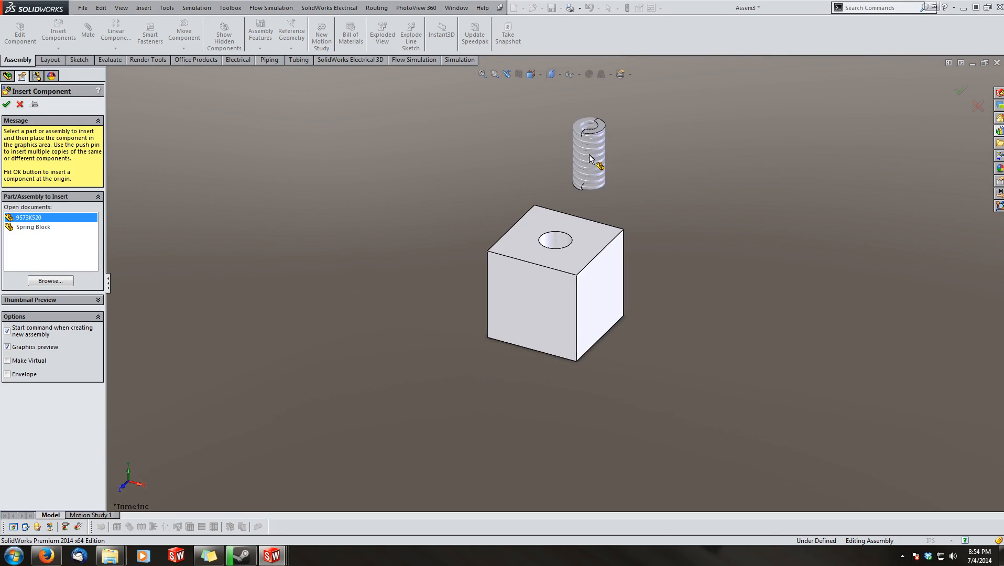
{"action": "left_click", "coordinate": [580, 143]}
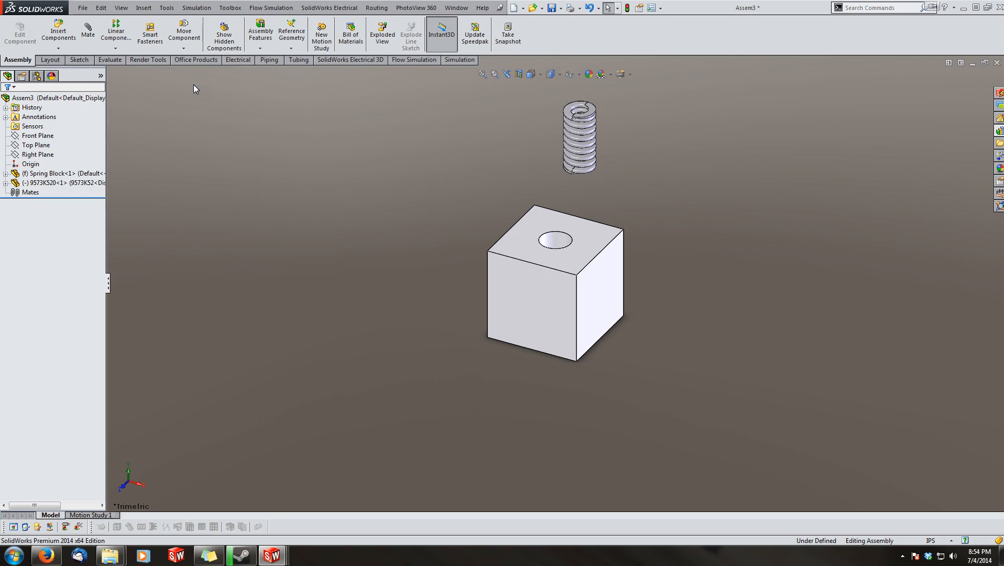
Step: Turn on the display of axes and temporary axes for the spring and the block's hole
{"action": "left_click", "coordinate": [124, 9]}
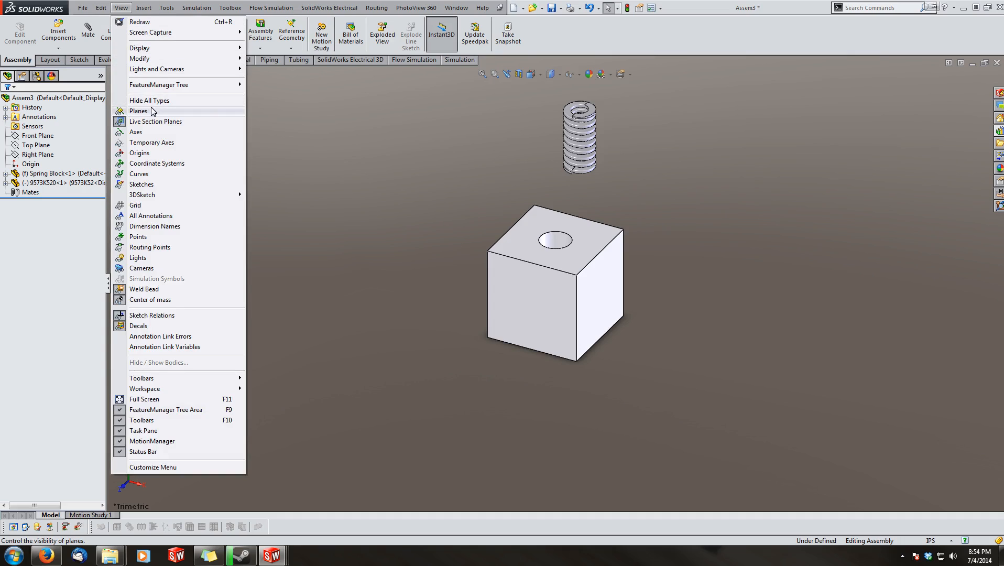
{"action": "left_click", "coordinate": [135, 133]}
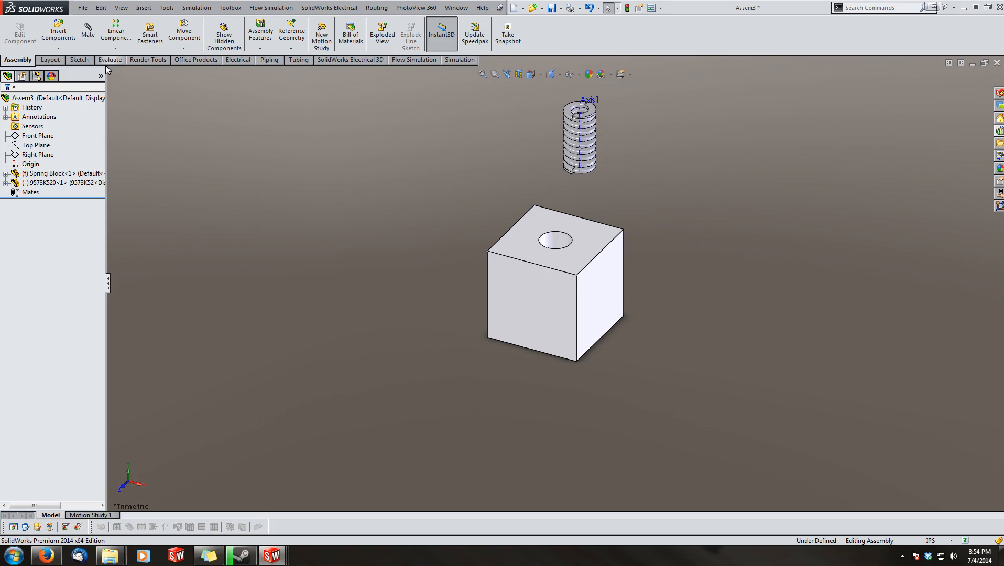
{"action": "left_click", "coordinate": [121, 7]}
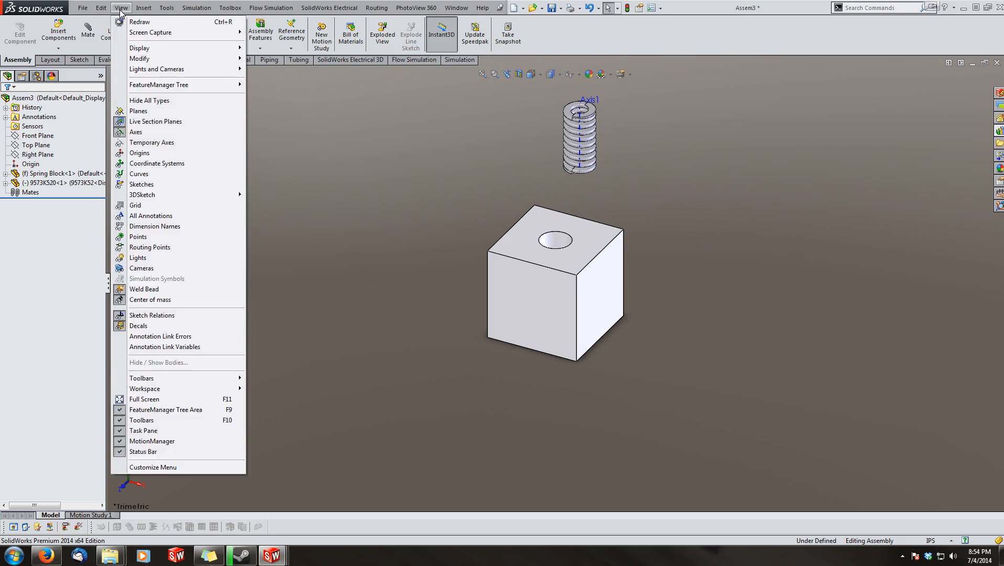
{"action": "left_click", "coordinate": [147, 144]}
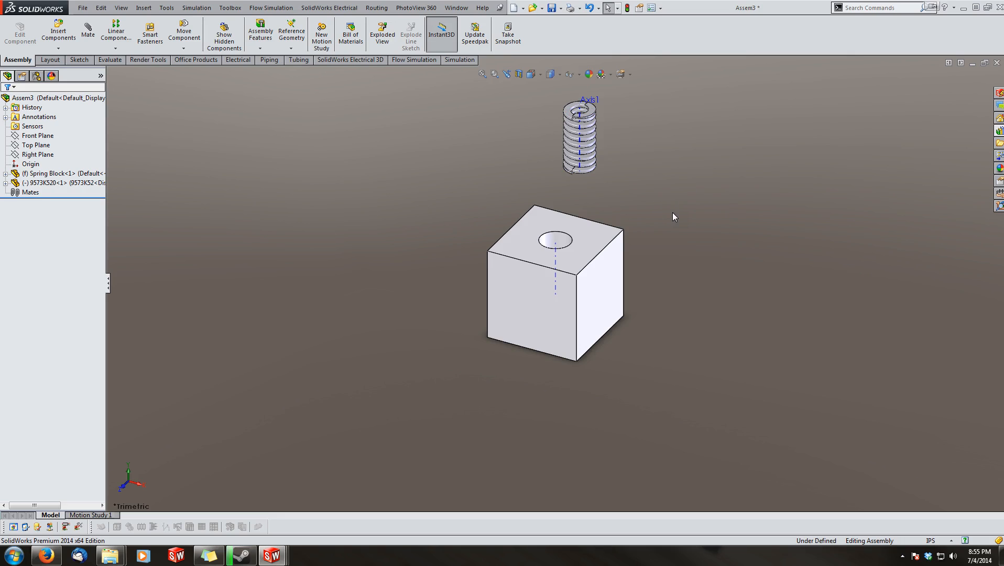
Step: Add a coincident mate between the spring's axis and the temporary axis of the block's hole
{"action": "left_click", "coordinate": [87, 33]}
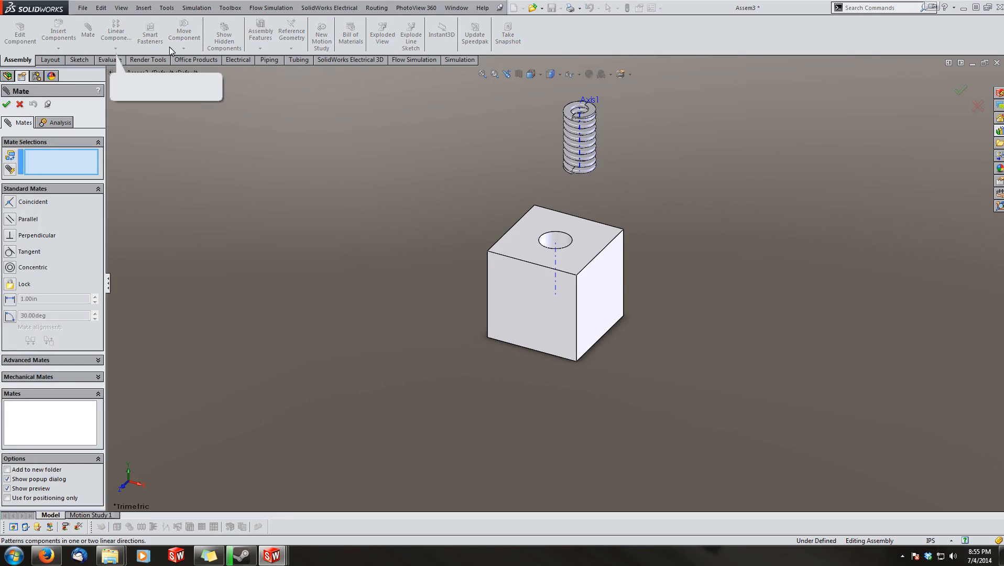
{"action": "left_click", "coordinate": [579, 124]}
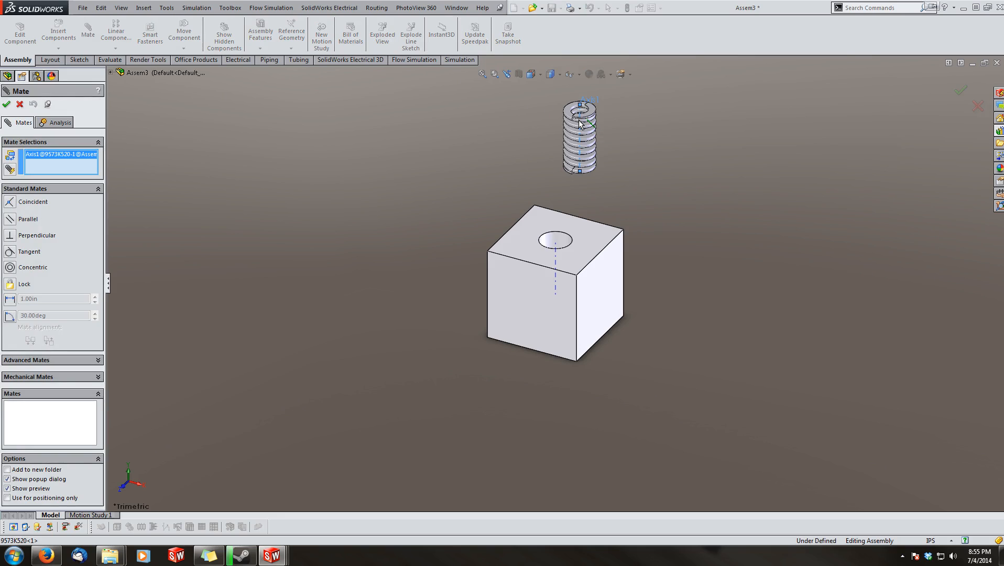
{"action": "left_click", "coordinate": [556, 261]}
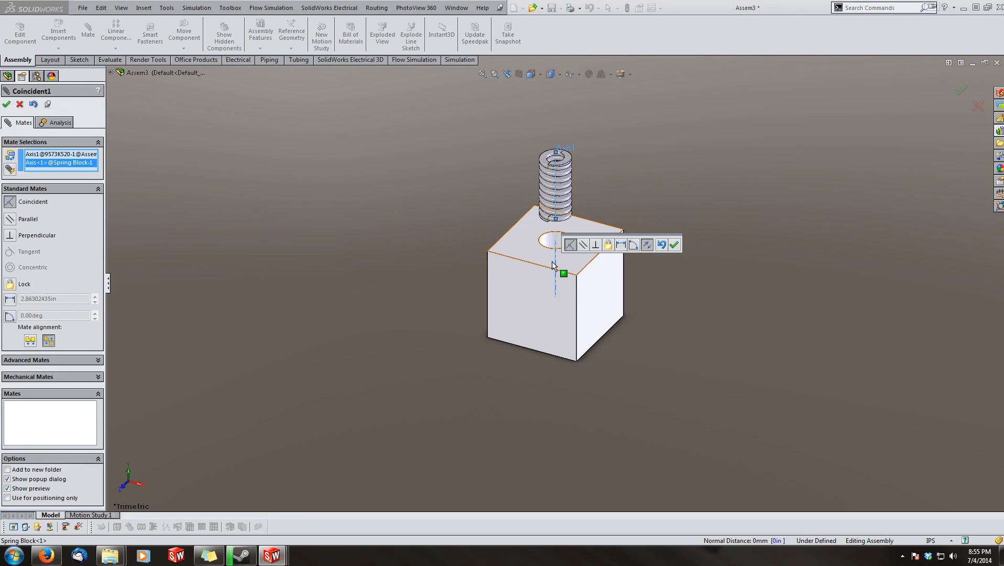
{"action": "left_click", "coordinate": [673, 245]}
Step: Mate the spring's flat bottom face coincident with the floor of the block's hole and finish mating
{"action": "middle_click_drag", "start_coordinate": [654, 327], "coordinate": [664, 155]}
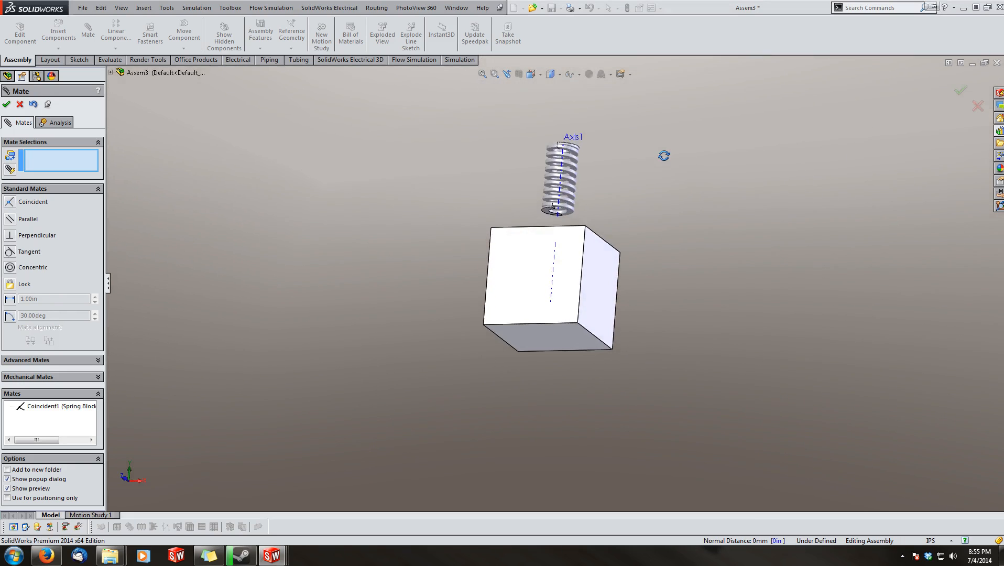
{"action": "scroll", "coordinate": [510, 253], "scroll_direction": "down", "scroll_amount": 6}
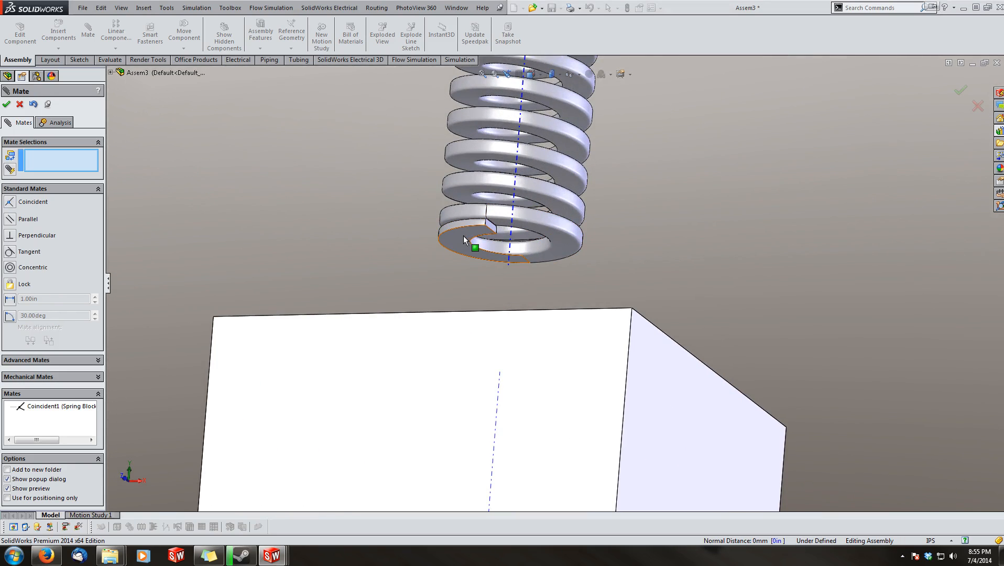
{"action": "left_click", "coordinate": [464, 237]}
{"action": "scroll", "coordinate": [514, 225], "scroll_direction": "up", "scroll_amount": 6}
{"action": "middle_click_drag", "start_coordinate": [562, 216], "coordinate": [548, 403]}
{"action": "scroll", "coordinate": [537, 336], "scroll_direction": "down", "scroll_amount": 6}
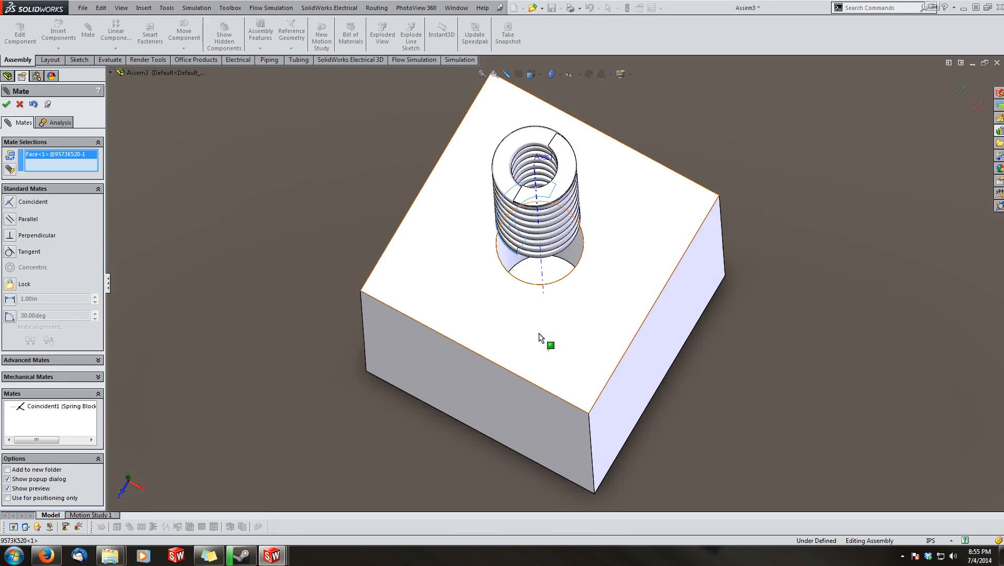
{"action": "left_click", "coordinate": [528, 277]}
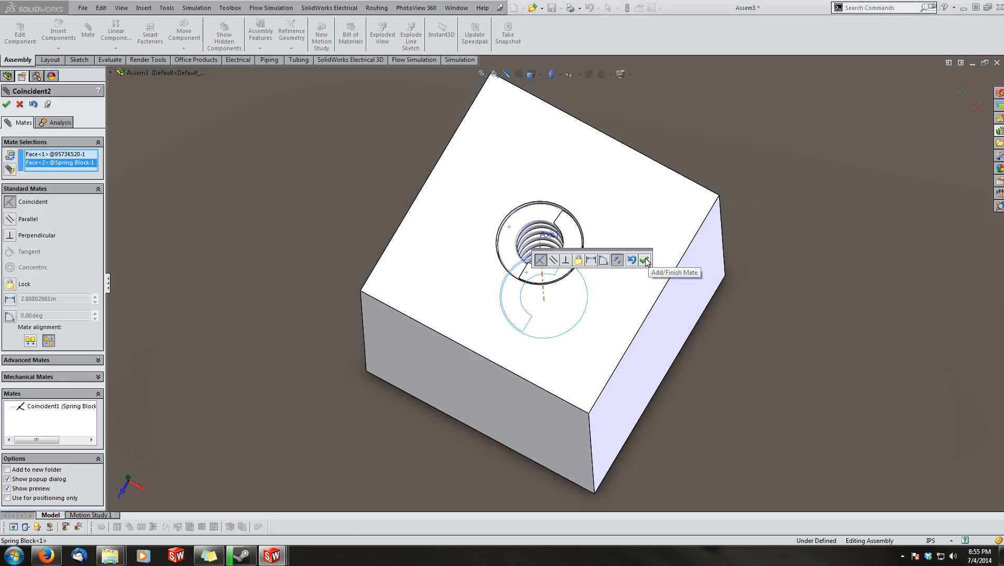
{"action": "left_click", "coordinate": [645, 259]}
{"action": "scroll", "coordinate": [609, 362], "scroll_direction": "up", "scroll_amount": 3}
{"action": "middle_click_drag", "start_coordinate": [609, 362], "coordinate": [596, 200]}
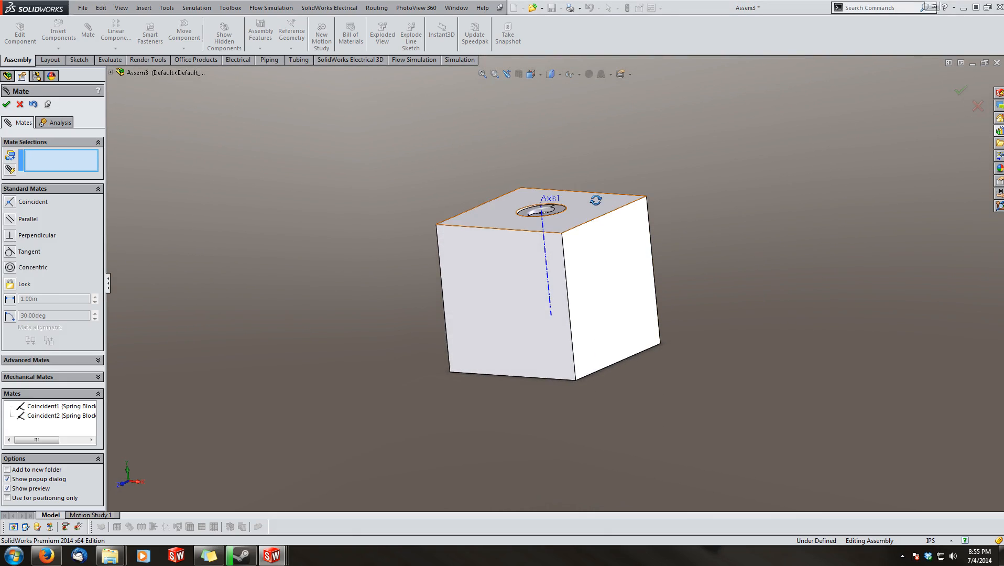
{"action": "left_click", "coordinate": [6, 104]}
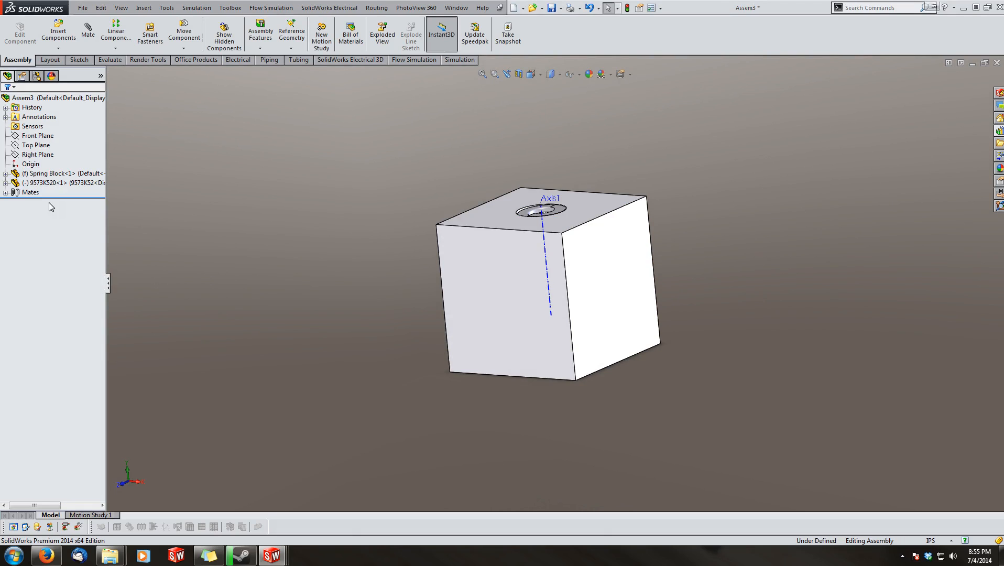
Step: Spin the spring about its axis inside the block's hole to test its remaining freedom of movement
{"action": "middle_click_drag", "start_coordinate": [406, 227], "coordinate": [499, 247]}
{"action": "left_click", "coordinate": [545, 235]}
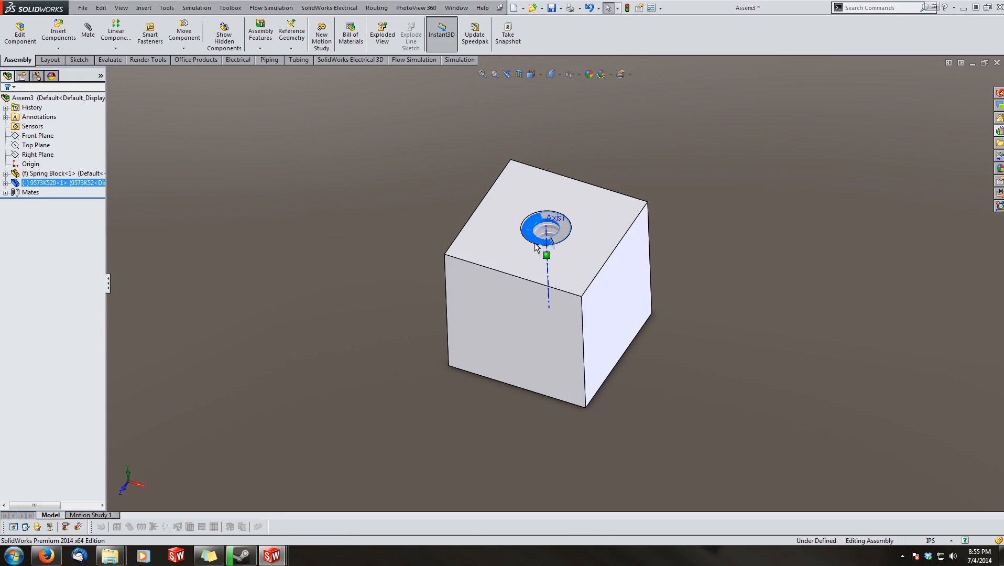
{"action": "mouse_move", "coordinate": [552, 237]}
{"action": "left_mouse_down"}
{"action": "mouse_move", "coordinate": [542, 239]}
{"action": "mouse_move", "coordinate": [548, 226]}
{"action": "mouse_move", "coordinate": [534, 237]}
{"action": "left_mouse_up"}
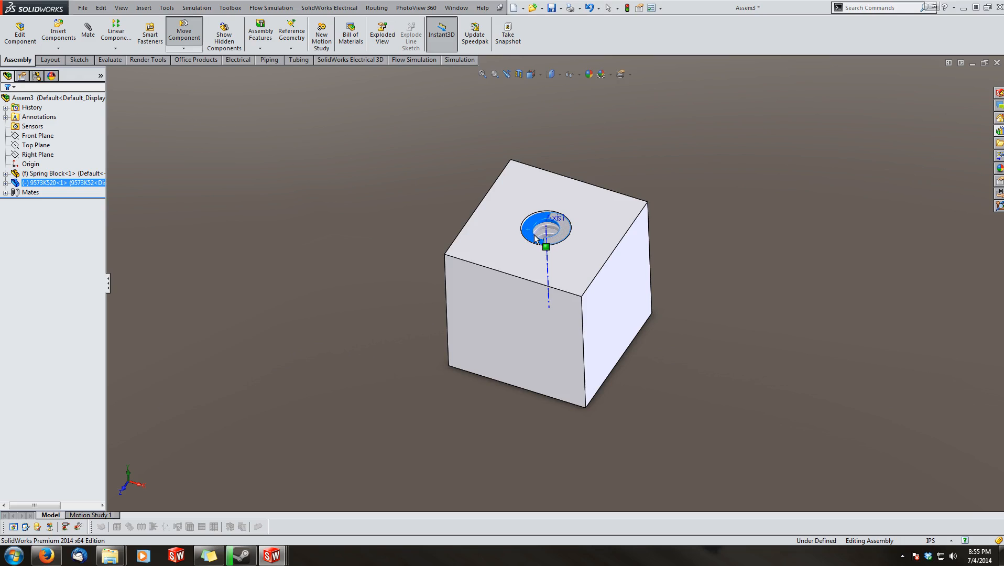
{"action": "key", "text": "Escape"}
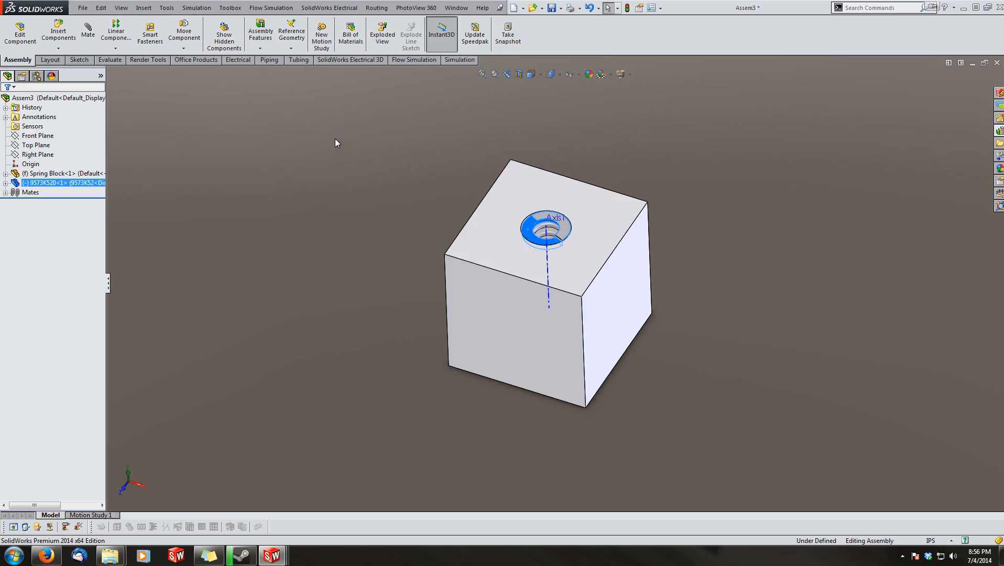
{"action": "left_click", "coordinate": [342, 159]}
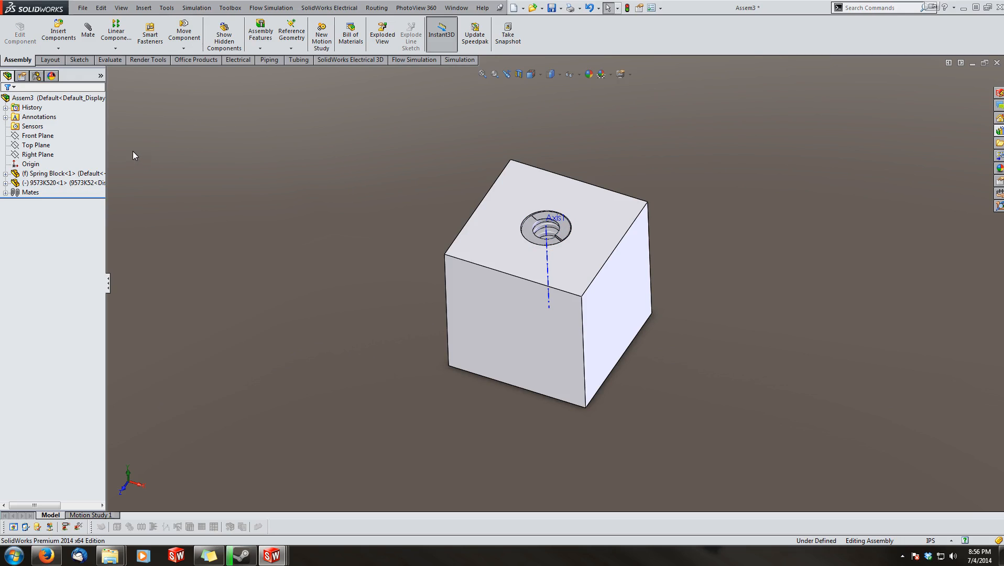
Step: Hide the spring's Axis1 and turn off the display of temporary axes, leaving the feature tree collapsed
{"action": "left_click", "coordinate": [6, 182]}
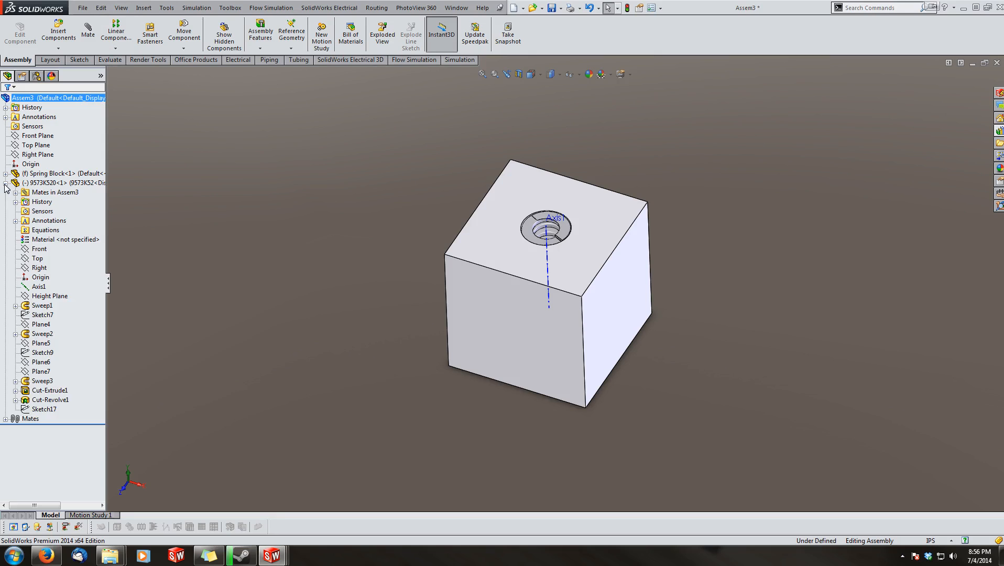
{"action": "left_click", "coordinate": [38, 286]}
{"action": "right_click", "coordinate": [39, 287]}
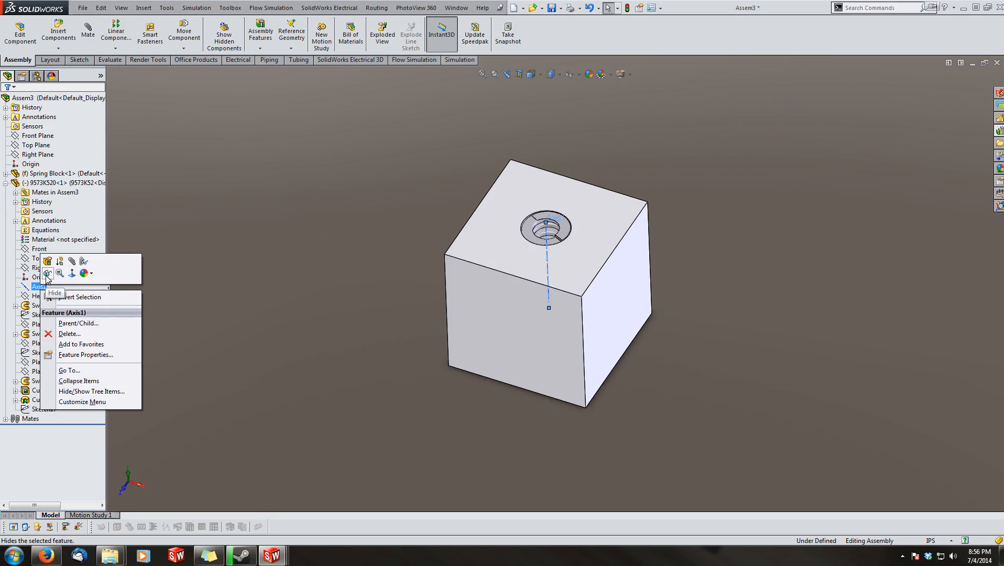
{"action": "left_click", "coordinate": [47, 273]}
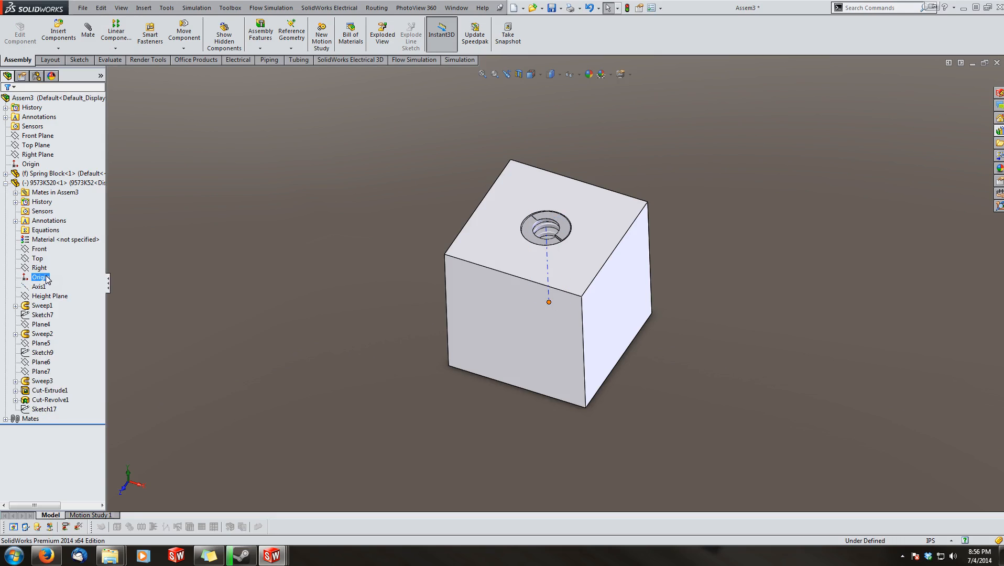
{"action": "left_click", "coordinate": [121, 8]}
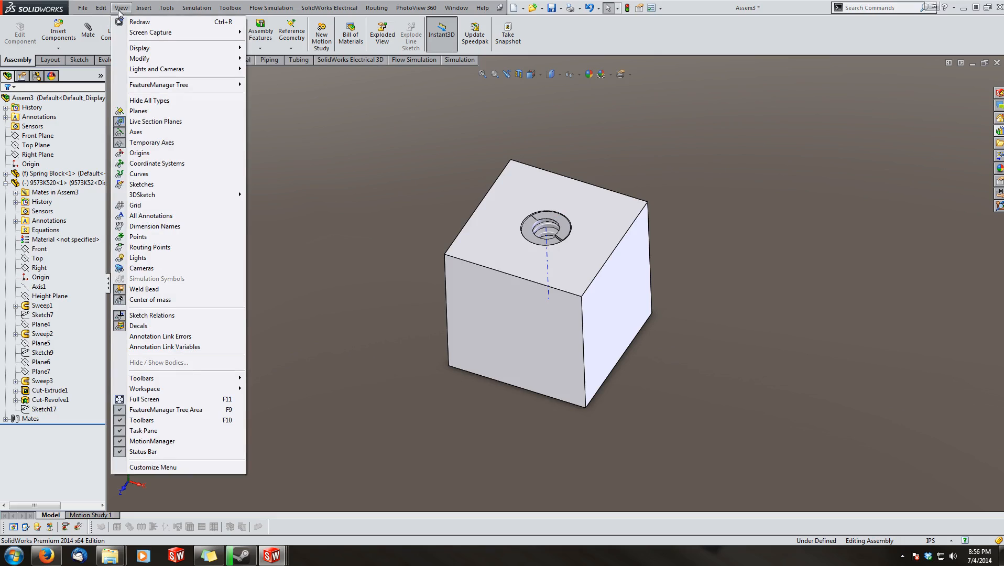
{"action": "left_click", "coordinate": [152, 143]}
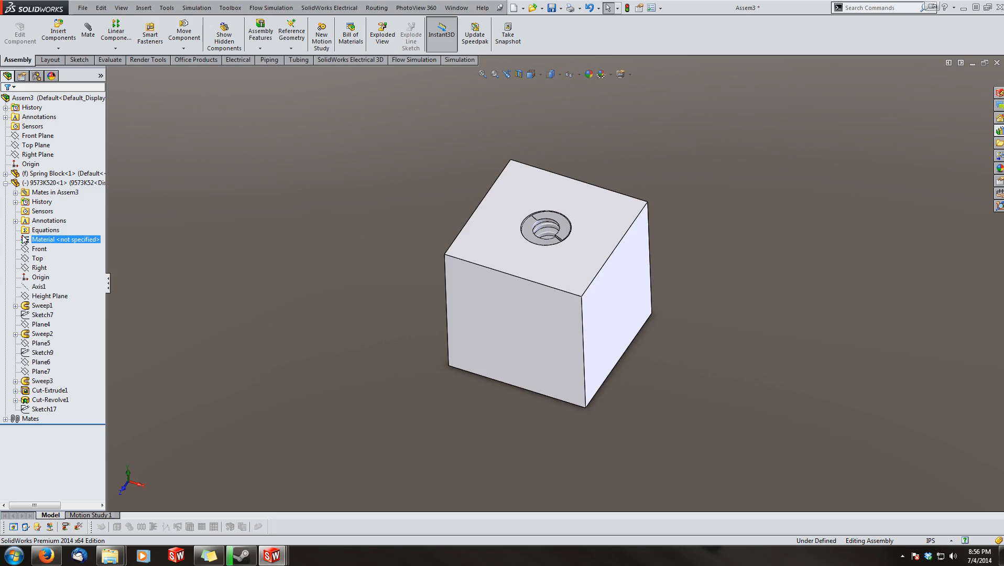
{"action": "right_click", "coordinate": [56, 259]}
{"action": "left_click", "coordinate": [94, 264]}
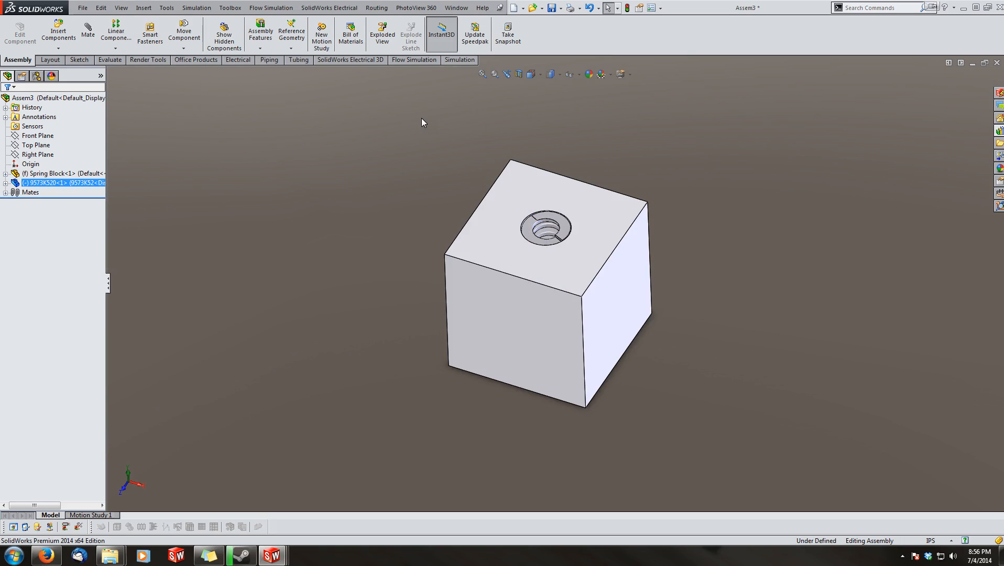
Step: Section the assembly along the Front Plane and rotate the spring to examine how it sits in the hole
{"action": "left_click", "coordinate": [518, 74]}
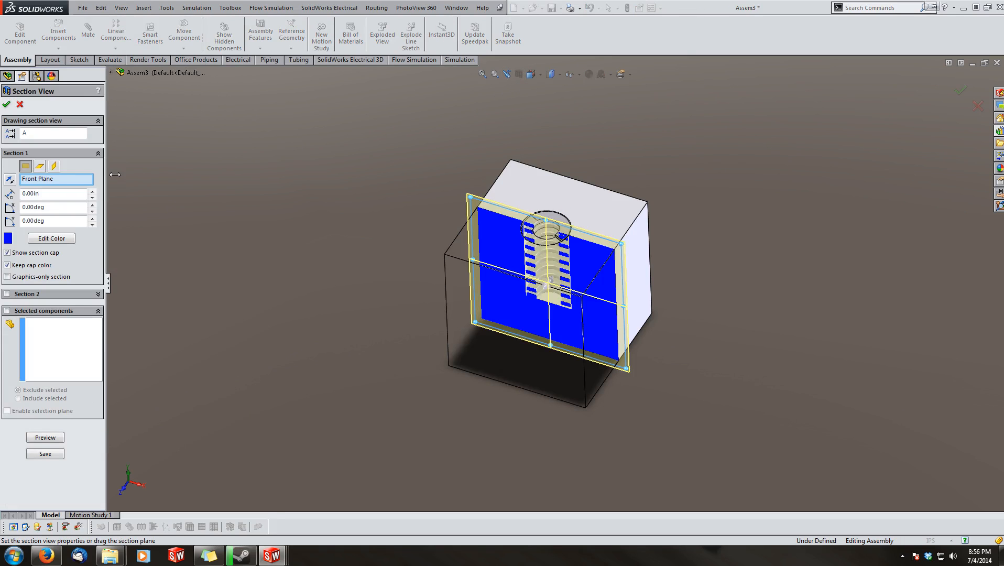
{"action": "left_click", "coordinate": [7, 104]}
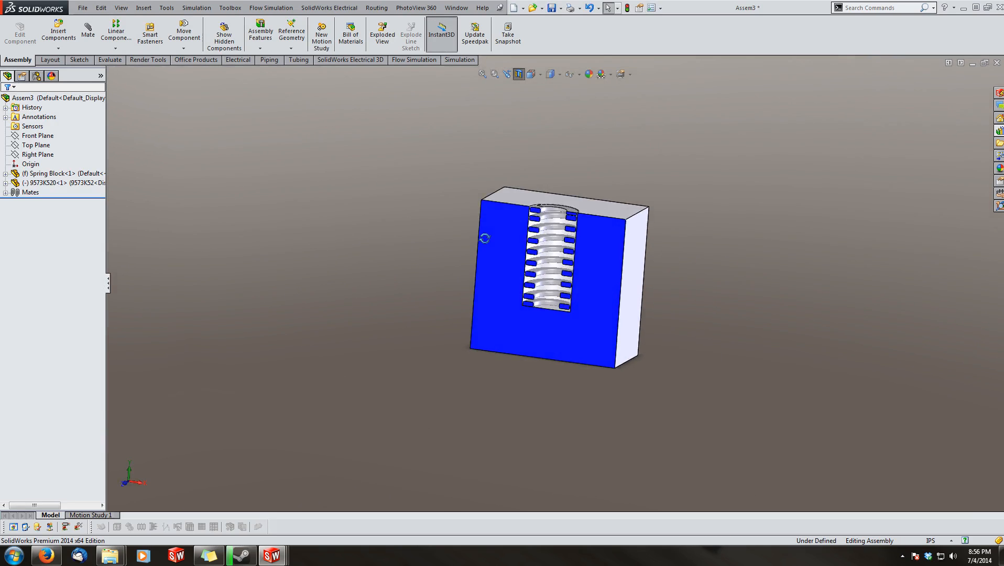
{"action": "middle_click_drag", "start_coordinate": [484, 238], "coordinate": [470, 276]}
{"action": "scroll", "coordinate": [559, 315], "scroll_direction": "down", "scroll_amount": 4}
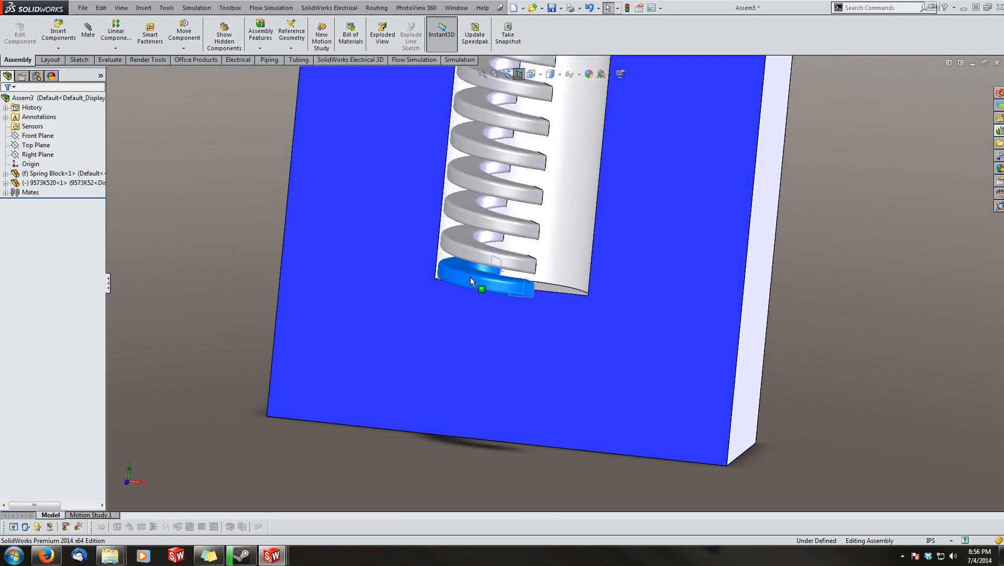
{"action": "left_click", "coordinate": [457, 292]}
{"action": "left_click_drag", "start_coordinate": [458, 291], "coordinate": [454, 290]}
{"action": "scroll", "coordinate": [538, 430], "scroll_direction": "up", "scroll_amount": 4}
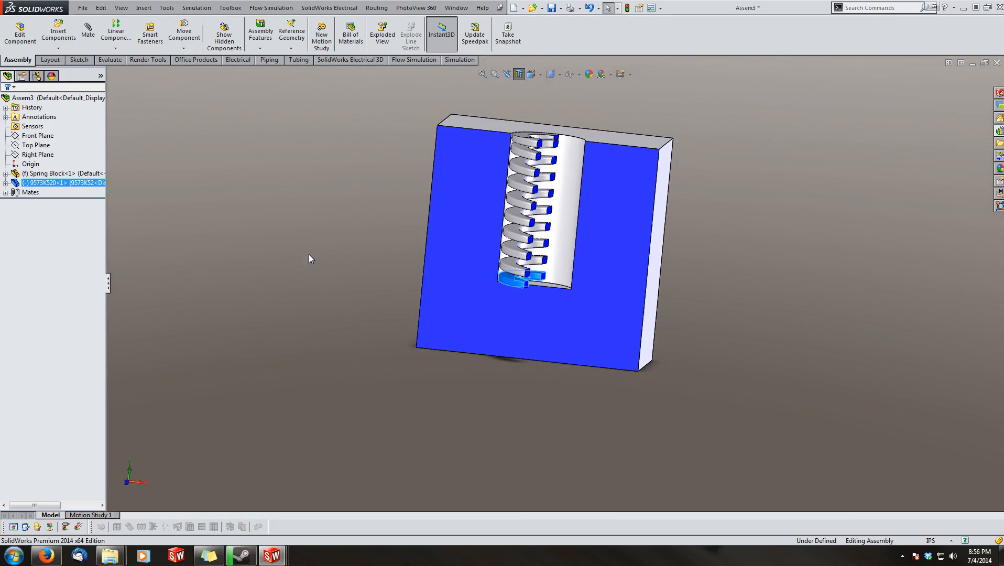
{"action": "left_click", "coordinate": [308, 254]}
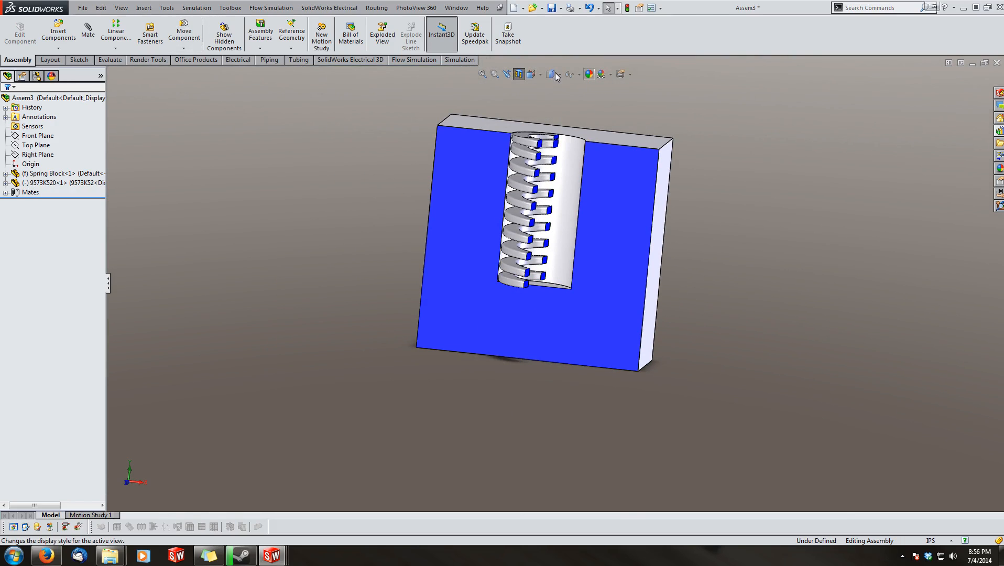
{"action": "middle_click_drag", "start_coordinate": [447, 176], "coordinate": [404, 219]}
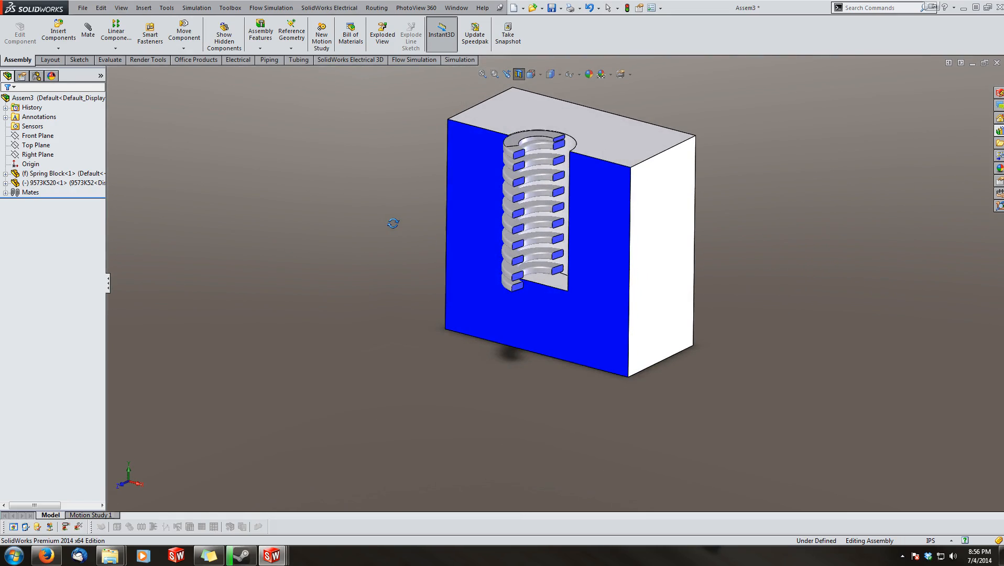
Step: Turn off the section view and orient the complete assembly to a standard view
{"action": "left_click", "coordinate": [518, 74]}
{"action": "key", "text": "space"}
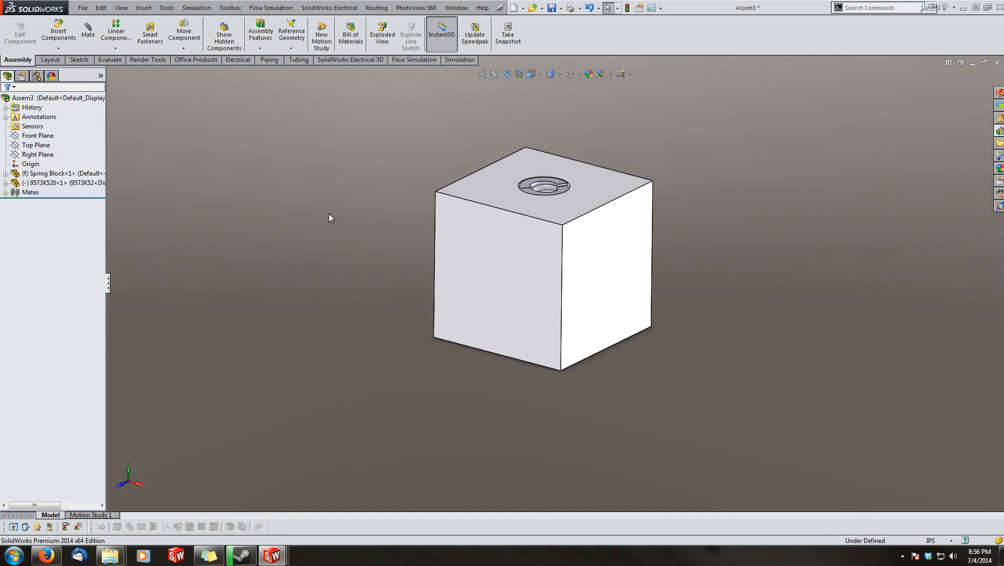
{"action": "left_click", "coordinate": [526, 252]}
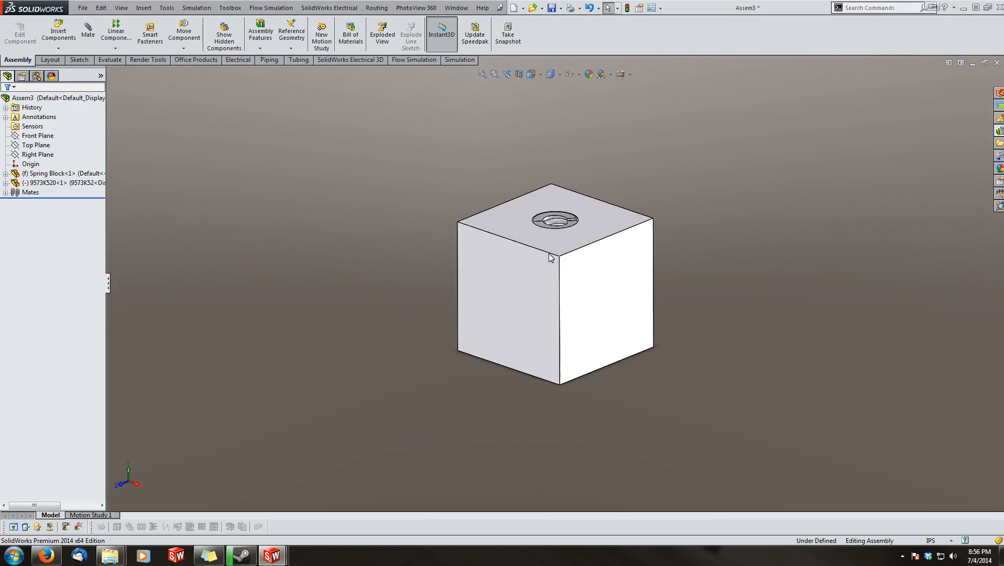